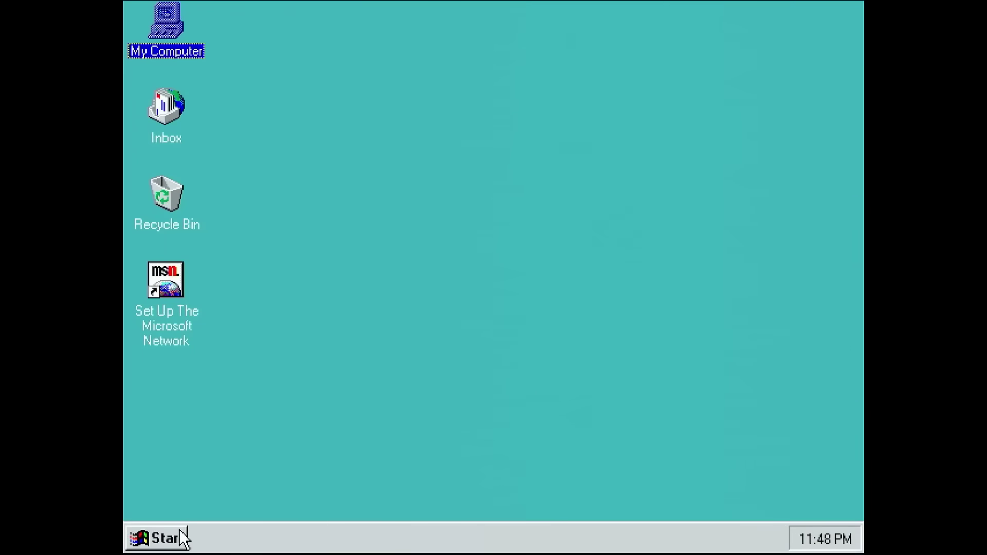
Step: Restart the computer into MS-DOS mode from the Start menu
click(176, 537)
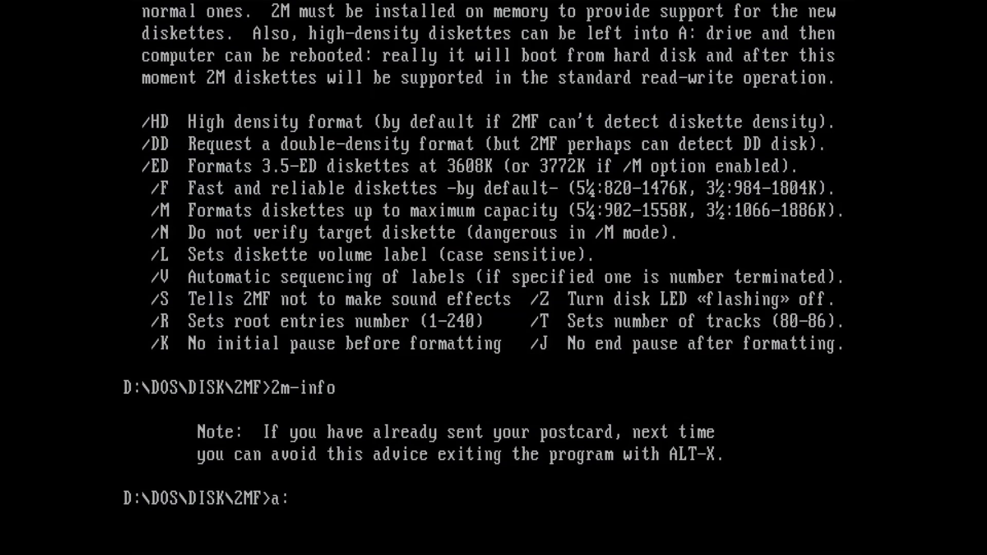
Step: List the floppy's contents with dir and format the diskette in drive A
text(ir)
key(Return)
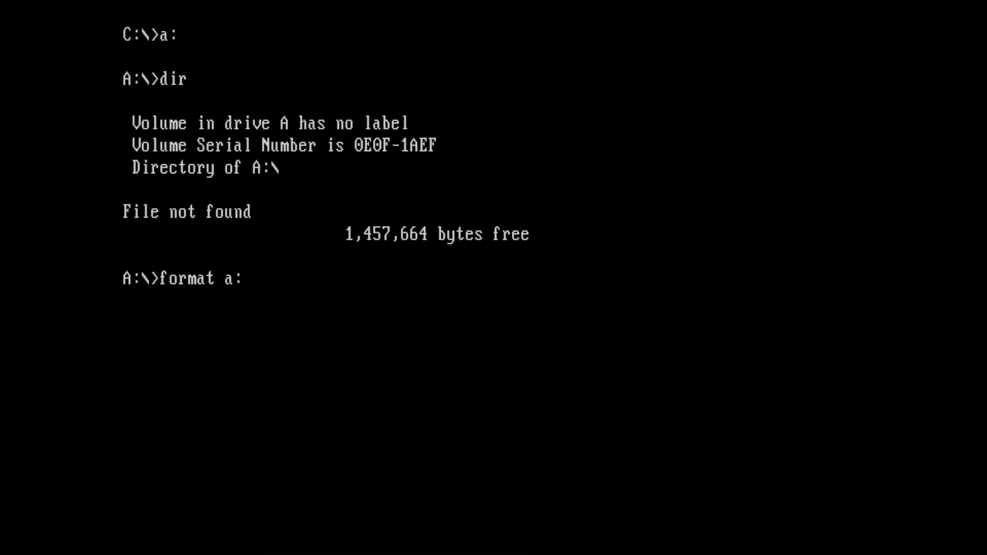
key(Return)
key(Return)
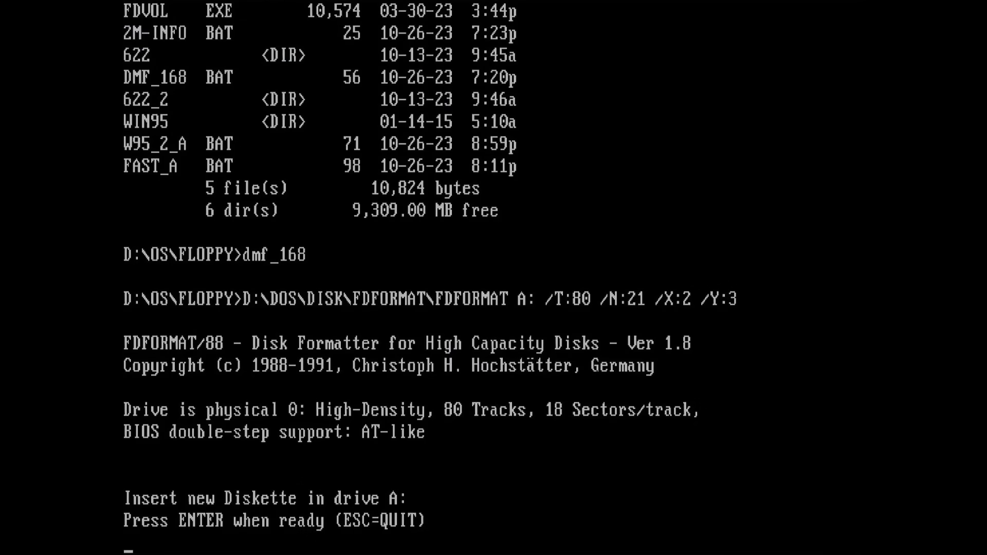
key(Return)
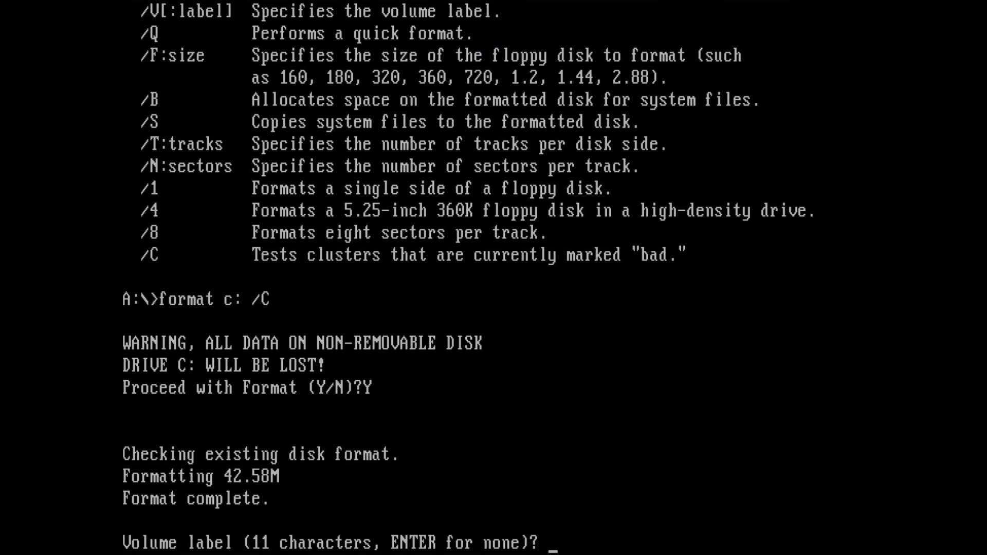
Step: Give drive C the volume label Seagate
text(eagat)
key(Return)
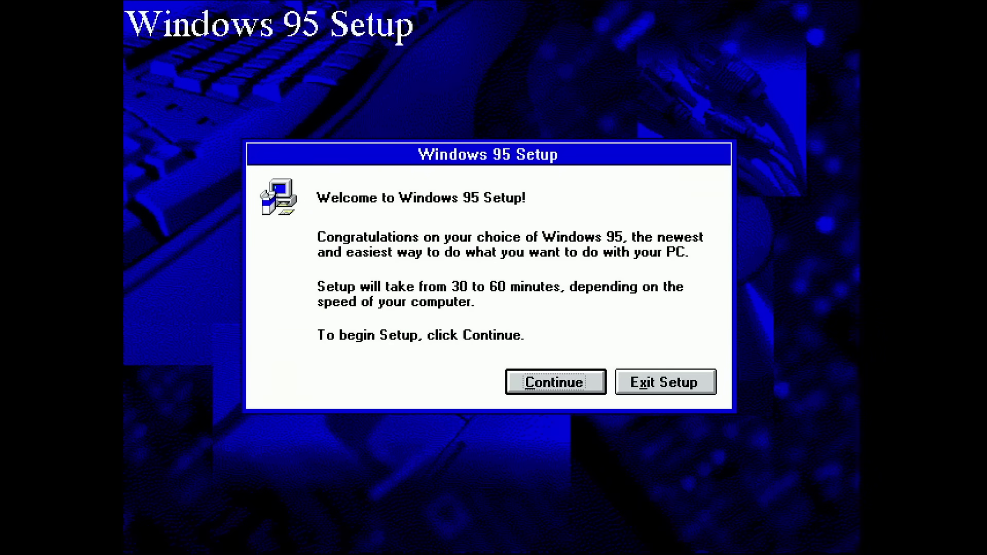
Step: Continue past the Windows 95 Setup welcome screen
key(Return)
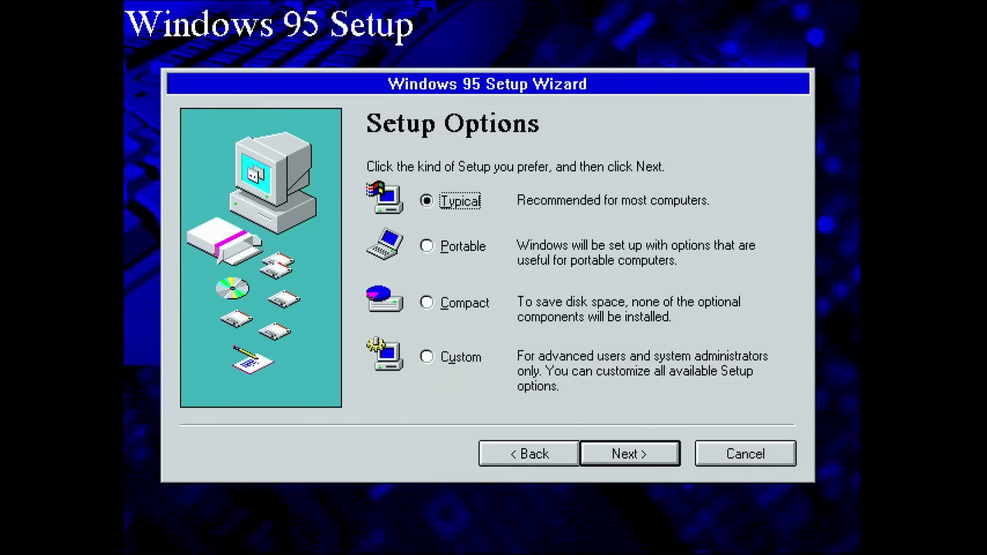
Step: Change the setup type from Typical to Compact and continue
click(427, 246)
key(Down)
key(Down)
key(Tab)
key(Tab)
key(Return)
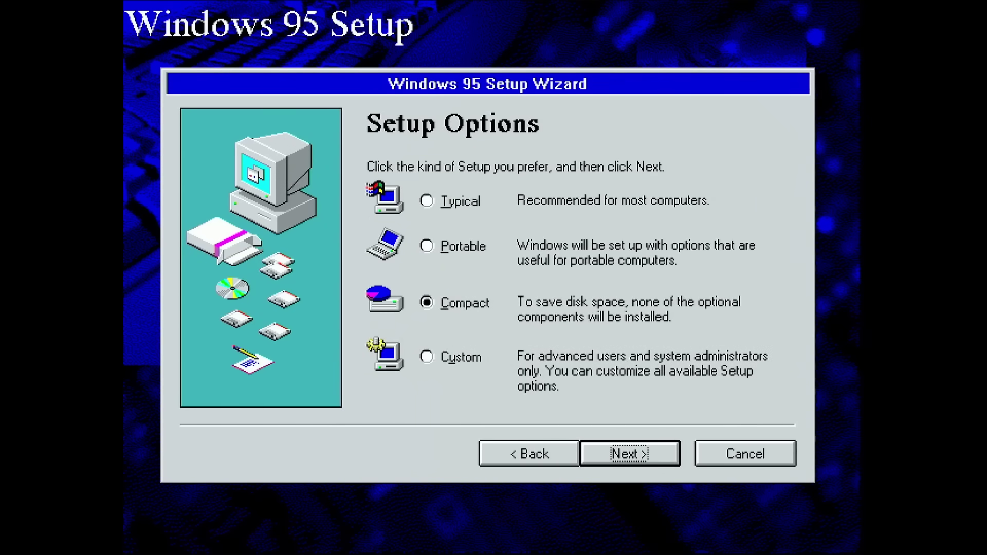
key(Return)
Step: Fill in the user name, the company and the CD product key
text(BuB)
key(Tab)
text(BuB)
key(Return)
text(11111111111)
key(Tab)
key(Return)
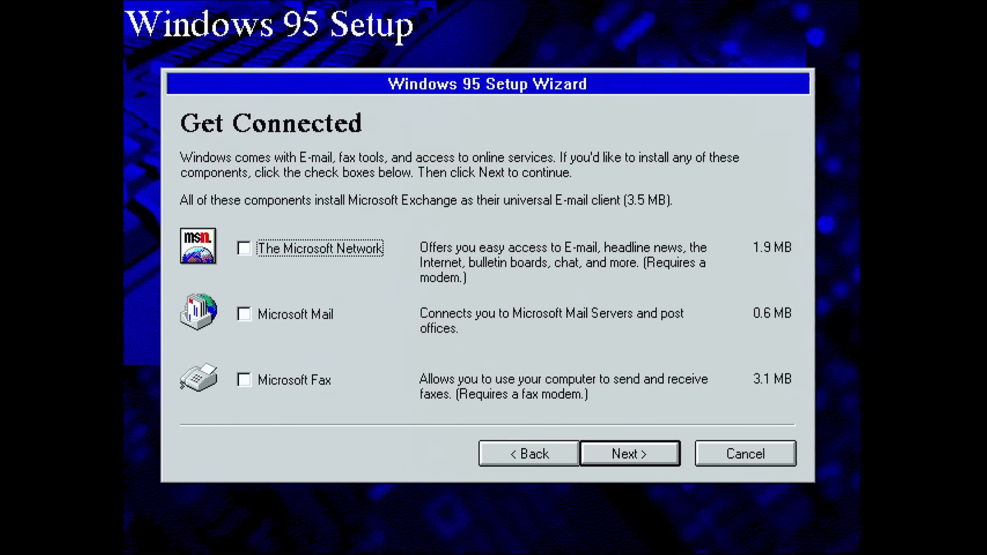
Step: Leave all Get Connected online services unticked and move on to Select Components
key(Tab)
key(Tab)
key(Return)
key(Down)
key(Down)
key(Down)
key(Down)
key(Down)
key(Down)
key(Down)
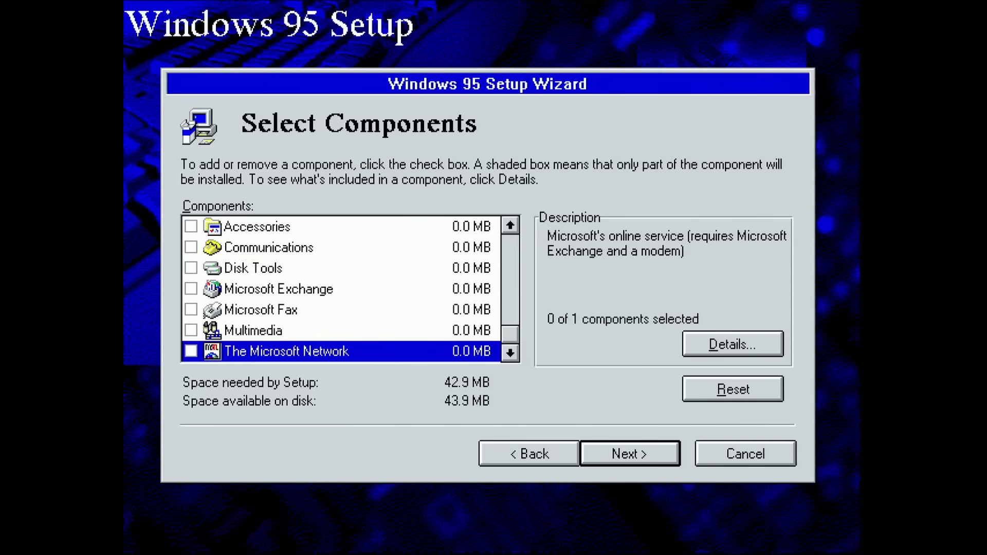
Step: Browse the component list past Accessories and Communications to Disk Tools
key(Up)
key(Up)
key(Up)
key(Up)
key(Up)
key(Up)
key(Up)
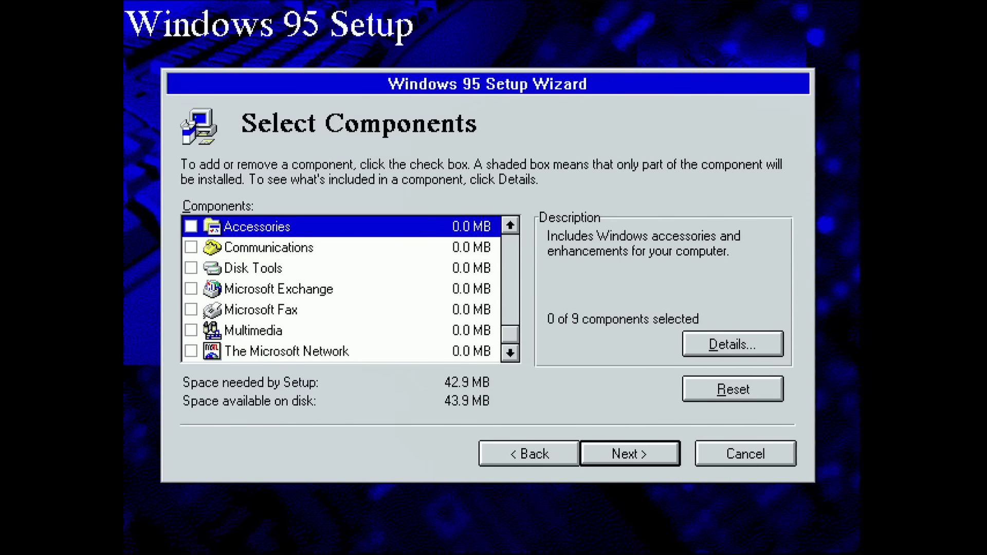
key(Down)
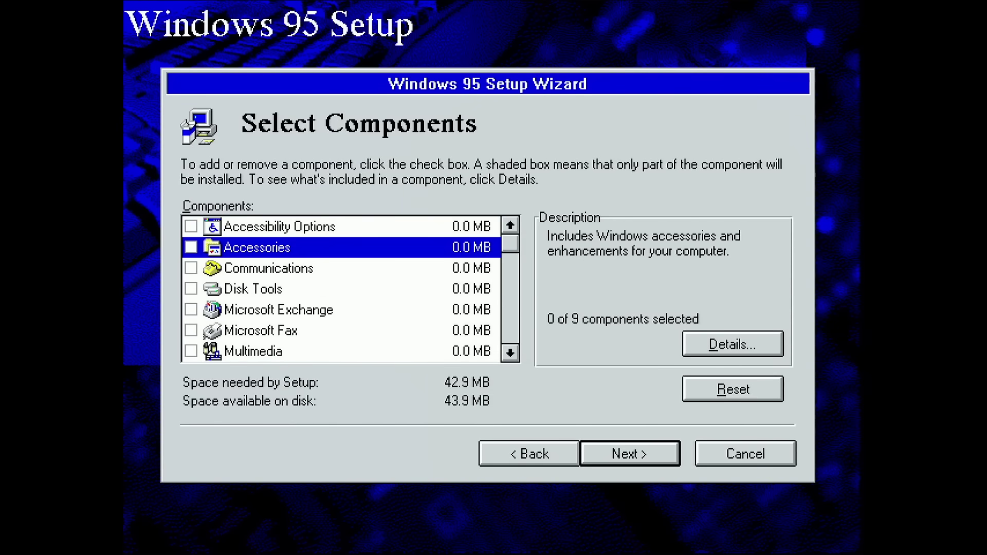
key(shift+Tab)
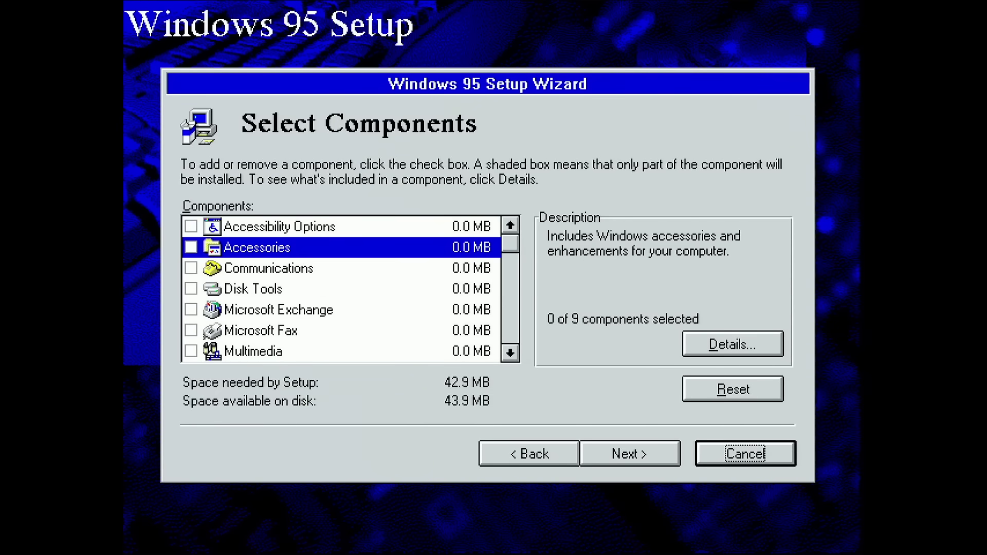
key(Tab)
key(Down)
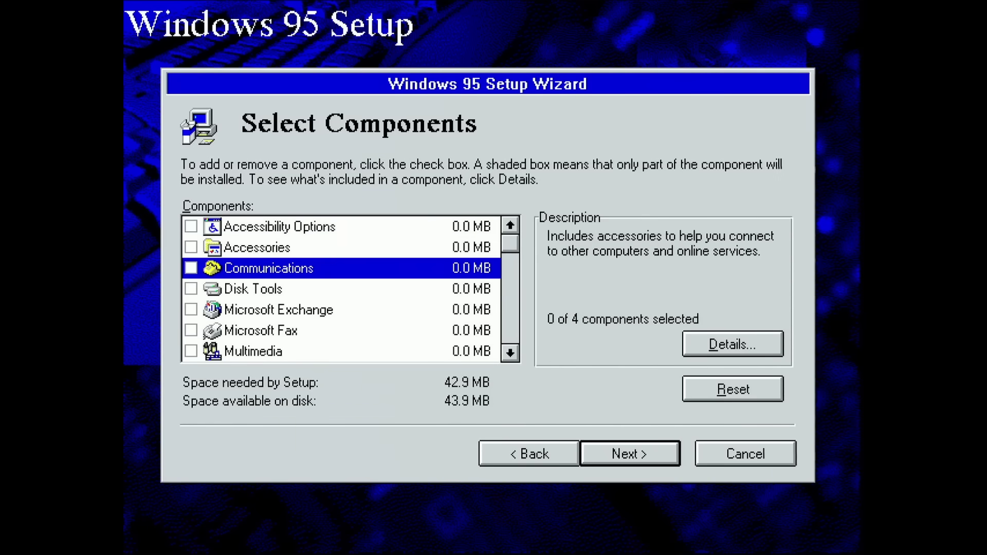
key(Down)
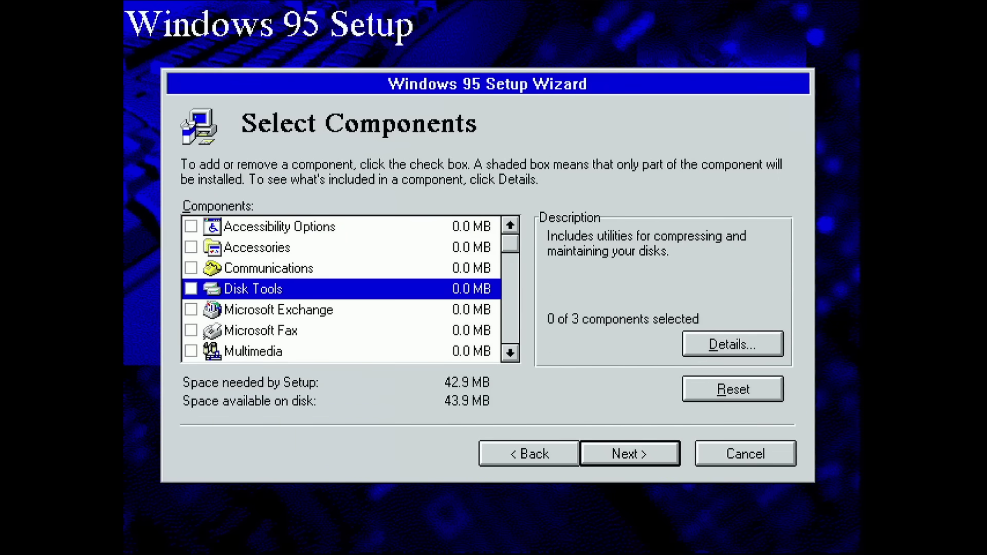
Step: In Disk Tools details, tick then untick Disk compression tools and Defrag, leaving 0 of 3
key(Tab)
key(space)
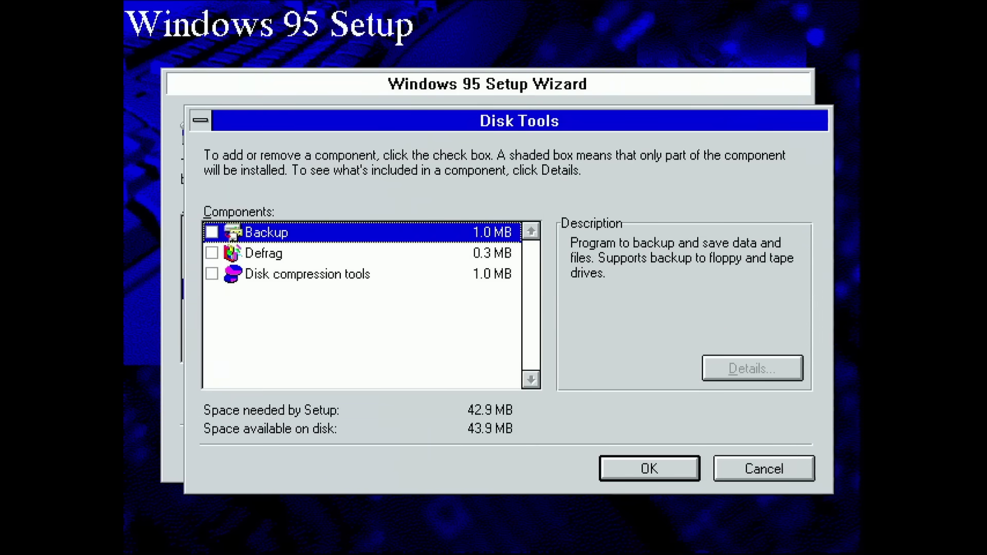
key(Down)
key(Down)
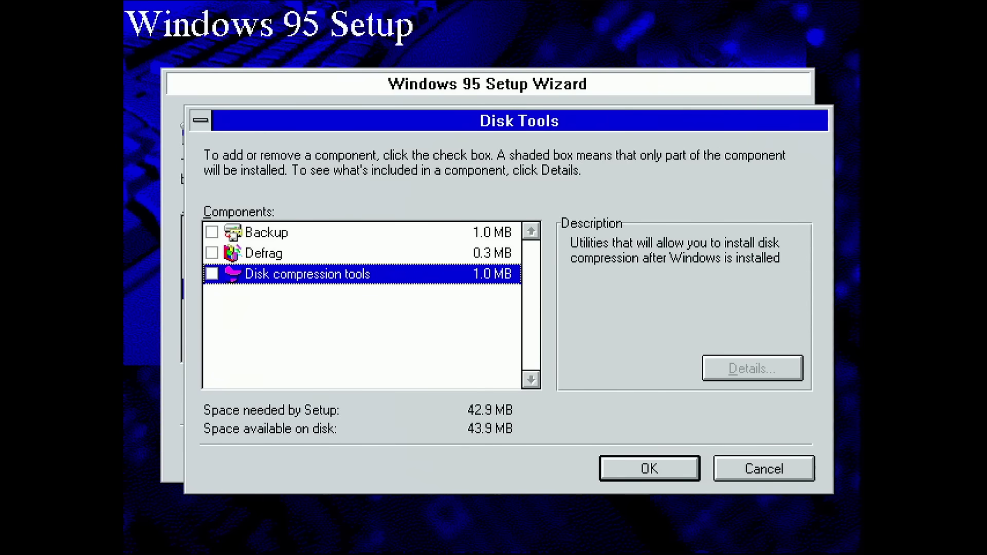
key(space)
key(space)
key(space)
key(Up)
key(space)
key(Return)
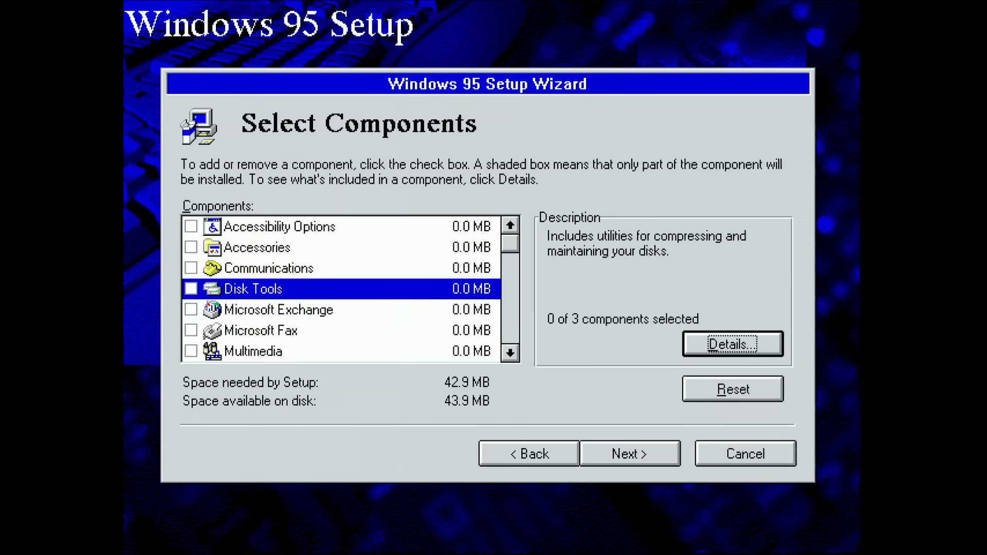
key(Tab)
key(Tab)
key(Tab)
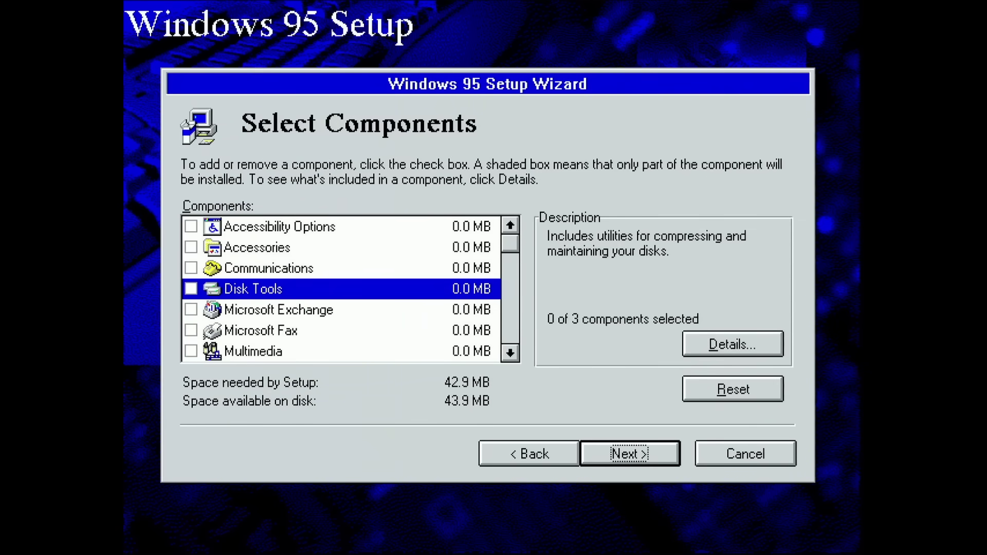
Step: Start copying the Windows 95 files and let Setup finish installing
key(Return)
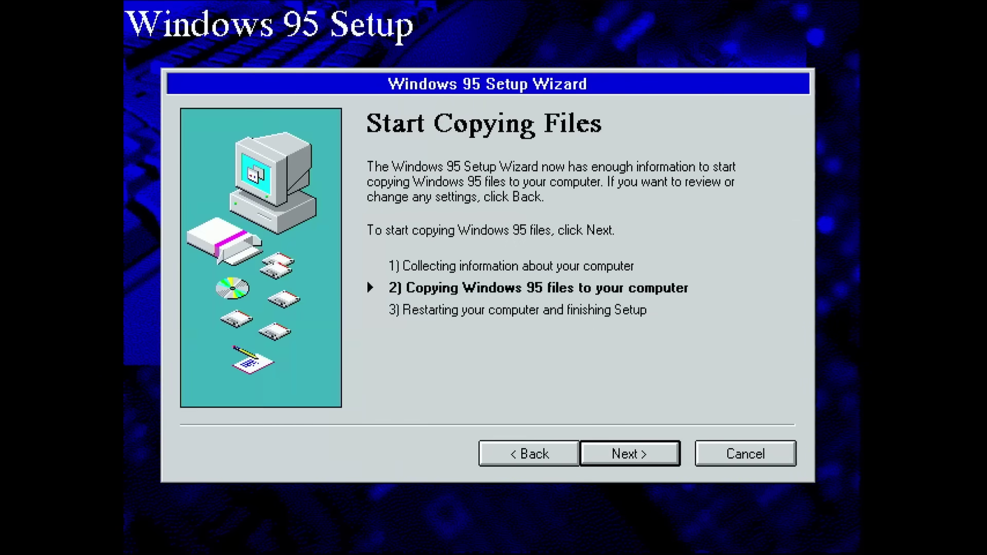
key(shift+Tab)
key(Tab)
key(Return)
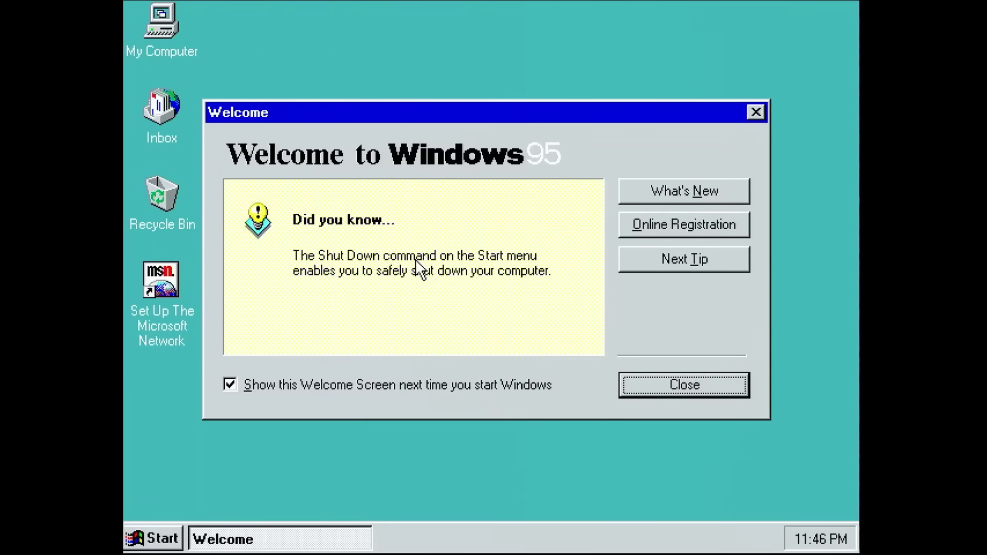
Step: Close the Welcome screen and check the display settings: 16 Color at 640 by 480
click(683, 384)
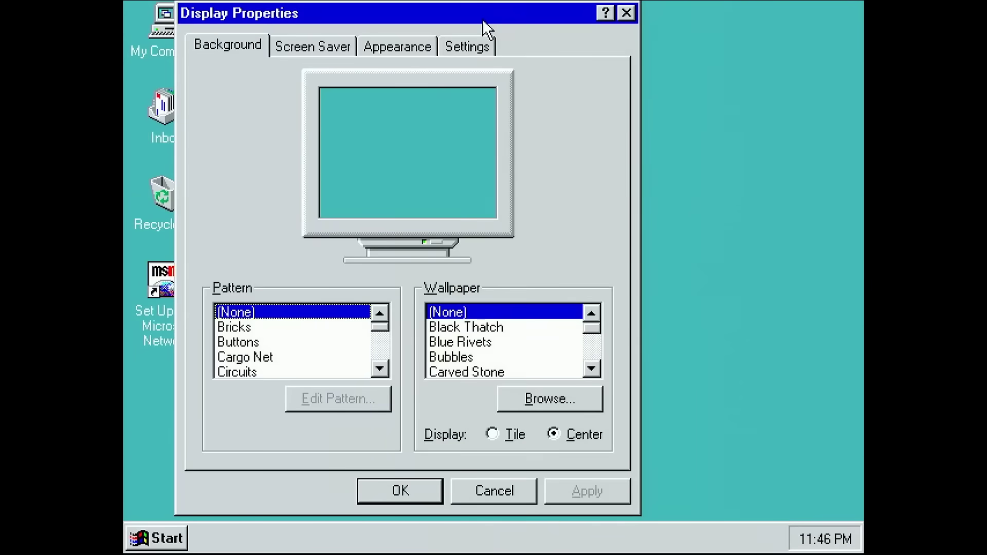
click(477, 39)
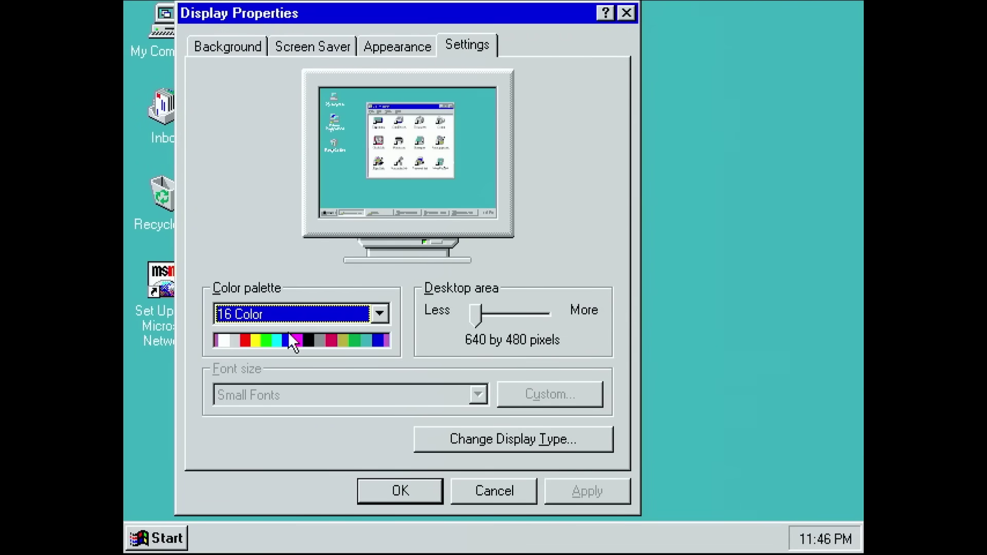
Step: Check drive C's properties: 28.6 MB used, 13.9 MB free of 42.5 MB
click(303, 316)
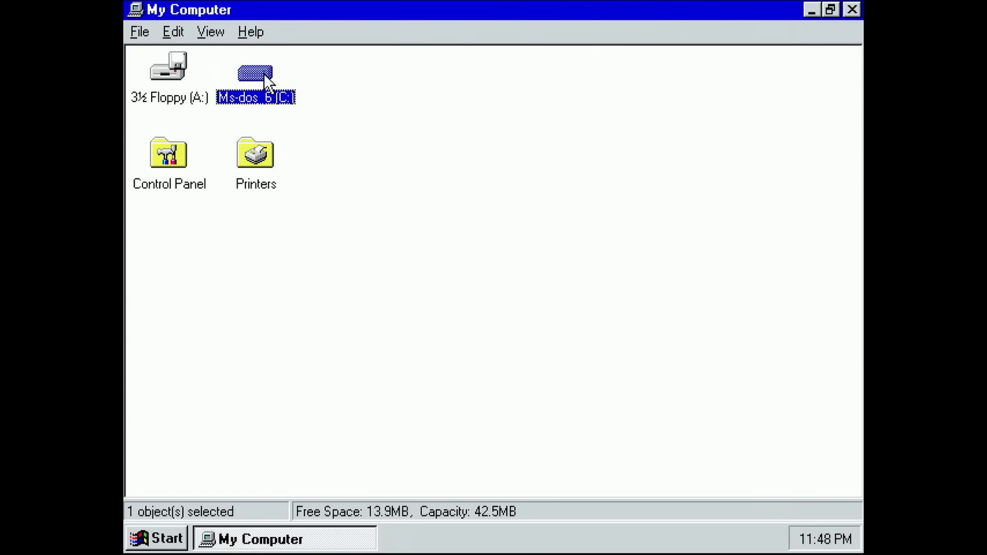
right_click(264, 74)
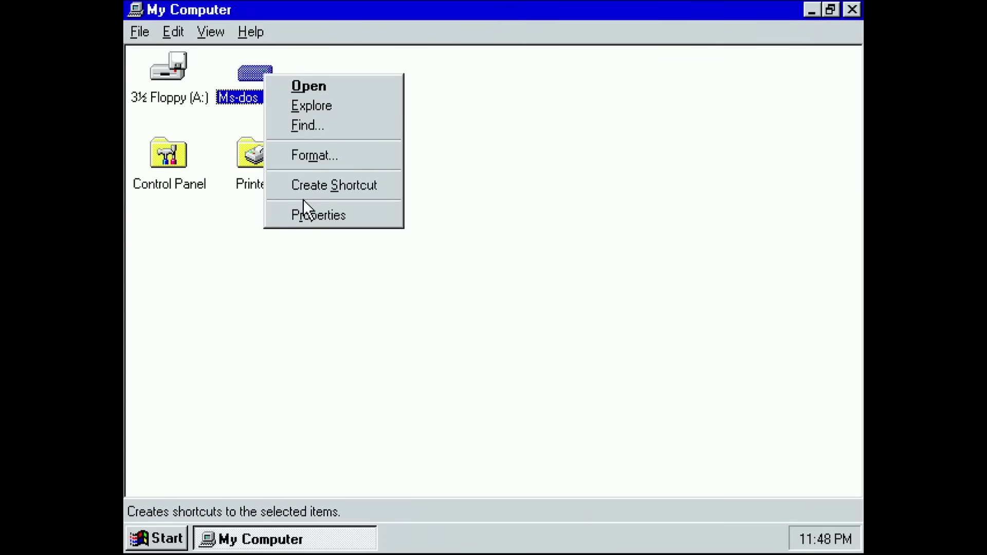
click(316, 209)
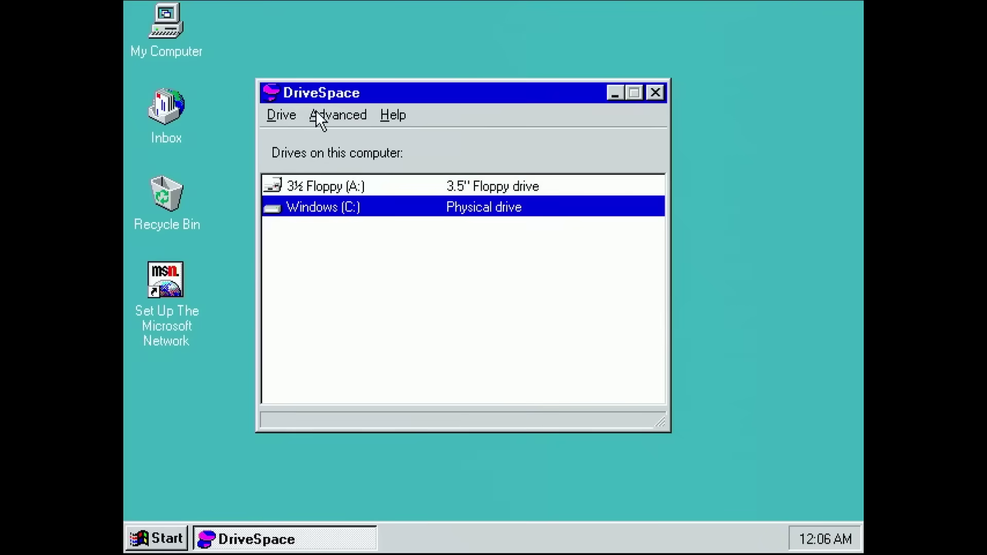
click(273, 114)
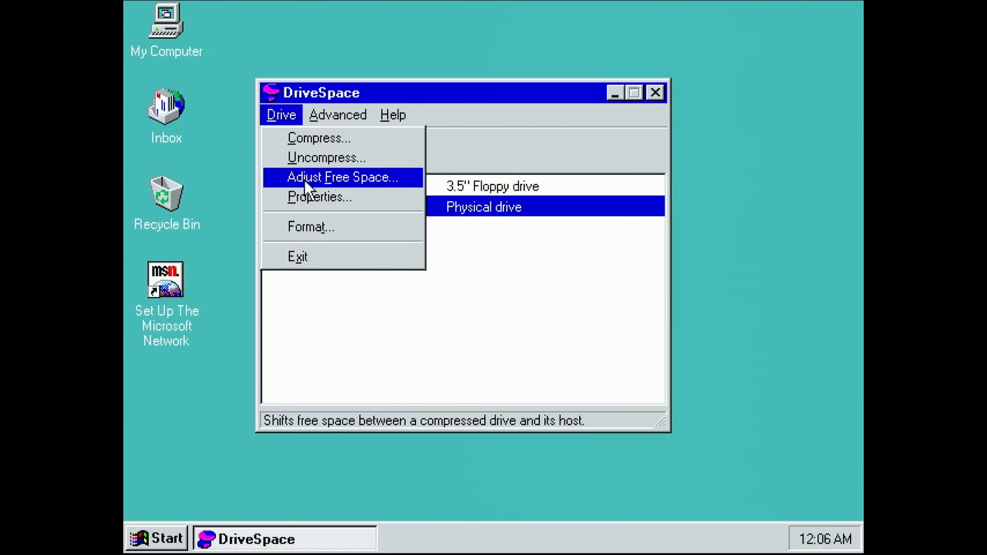
click(314, 195)
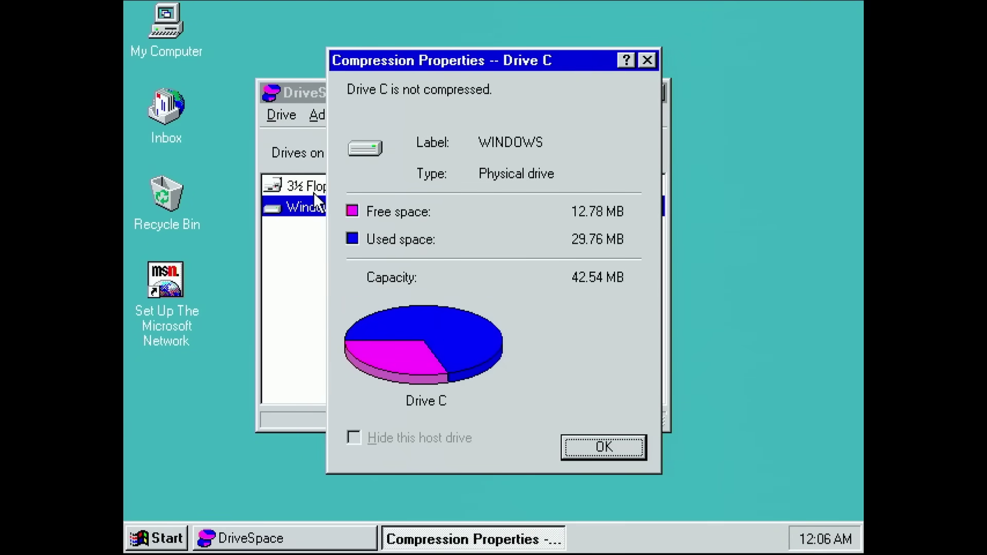
click(598, 447)
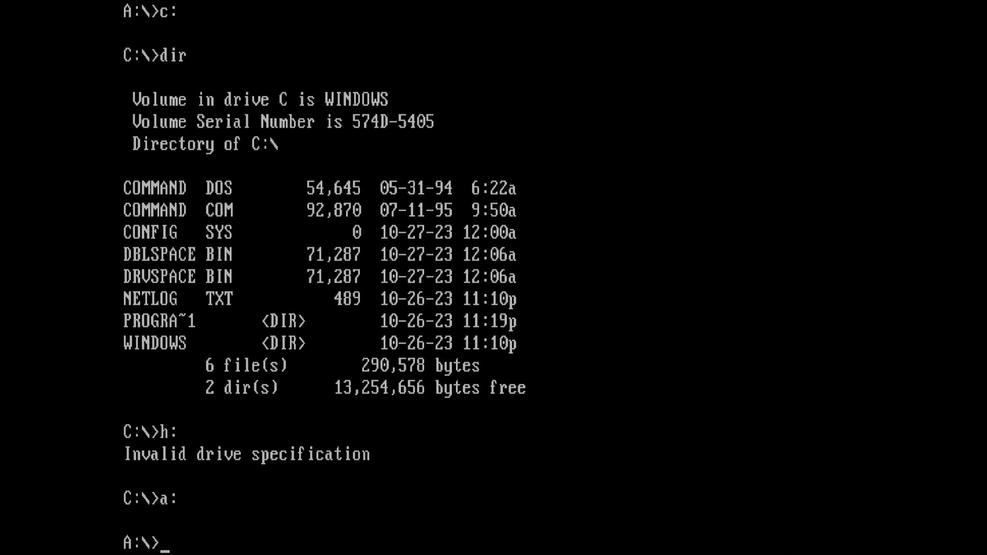
Step: Reformat drive C with format c:, confirm with y, and label it DrvSpace
text(format c:)
key(Return)
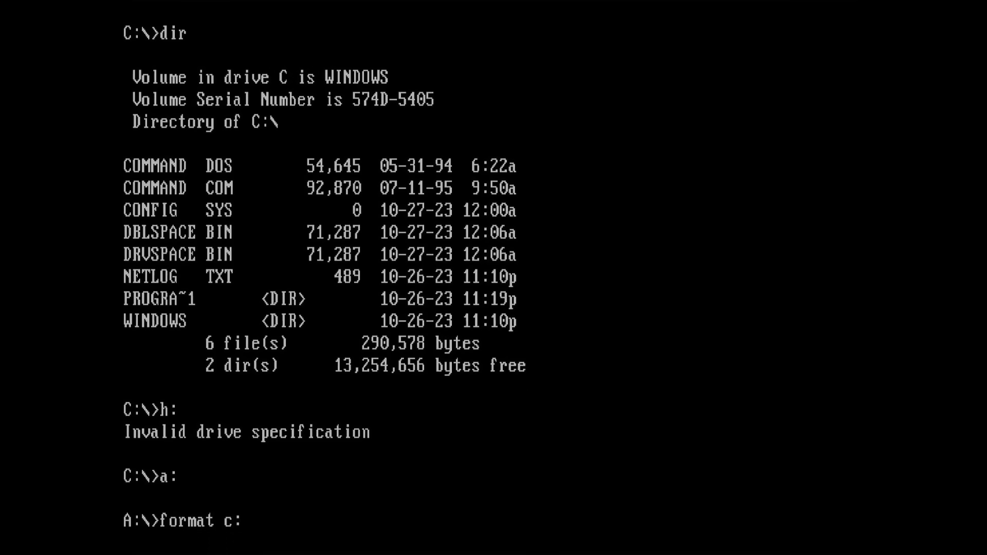
text(y)
key(Return)
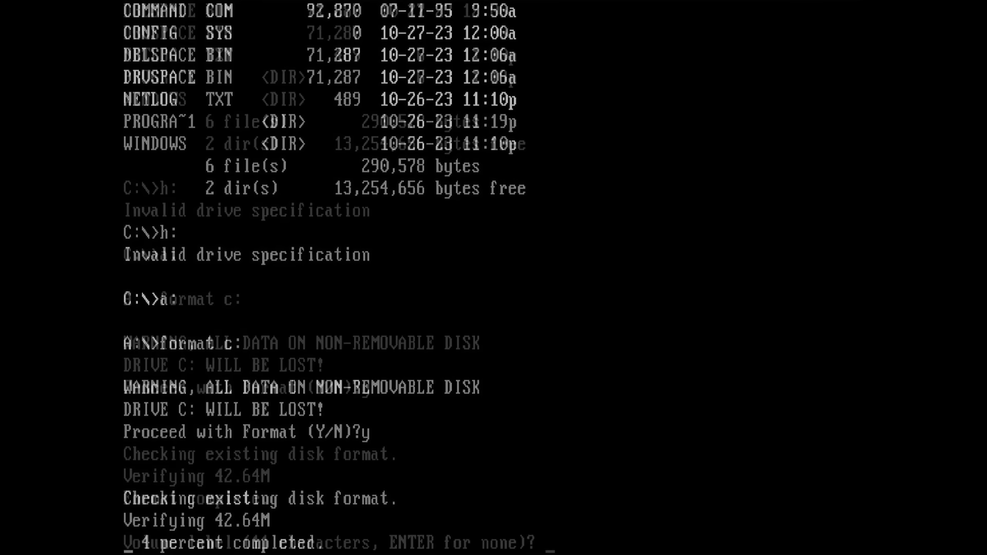
text(DrvSpac)
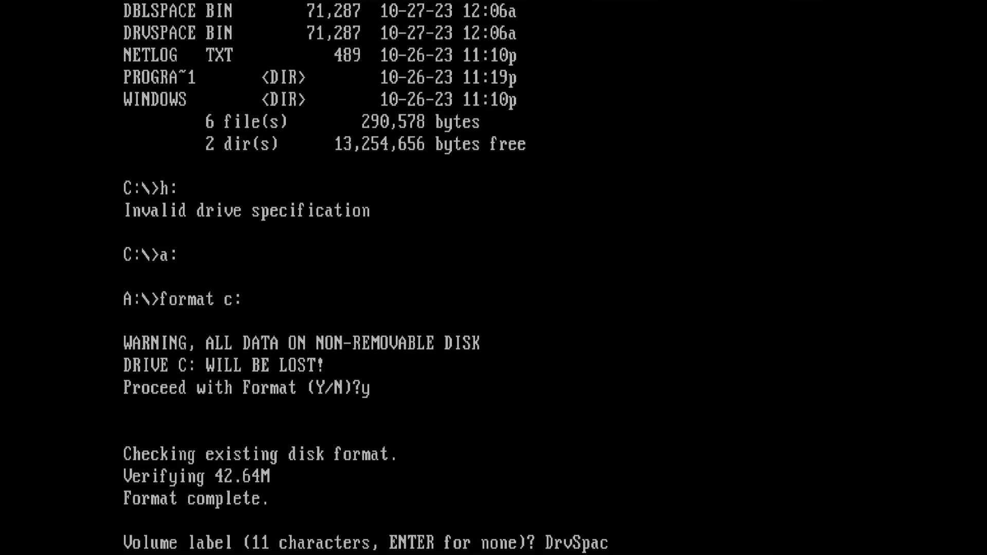
text(e)
key(Return)
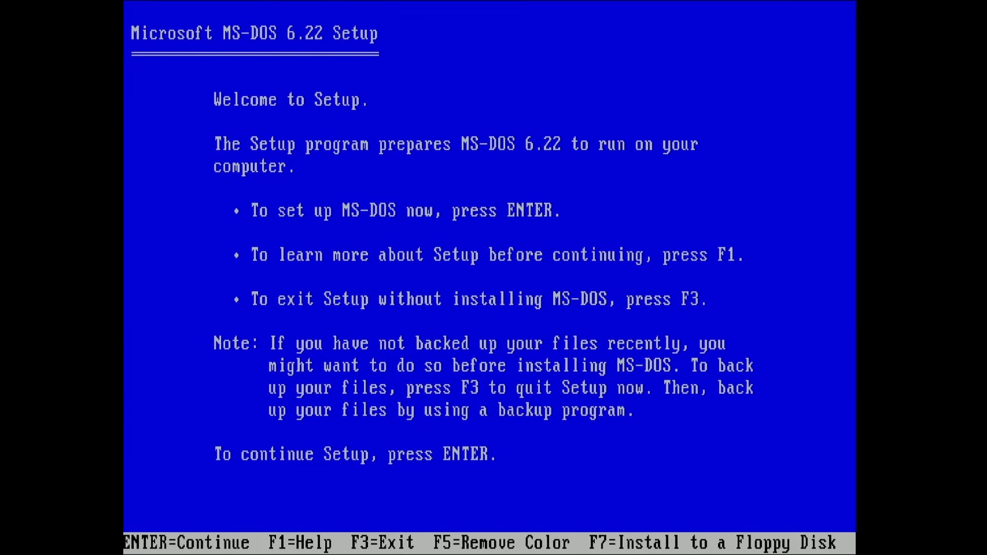
Step: Install MS-DOS 6.22 into C:\DOS with default settings, feeding Setup Disks 2 and 3, then restart
key(Return)
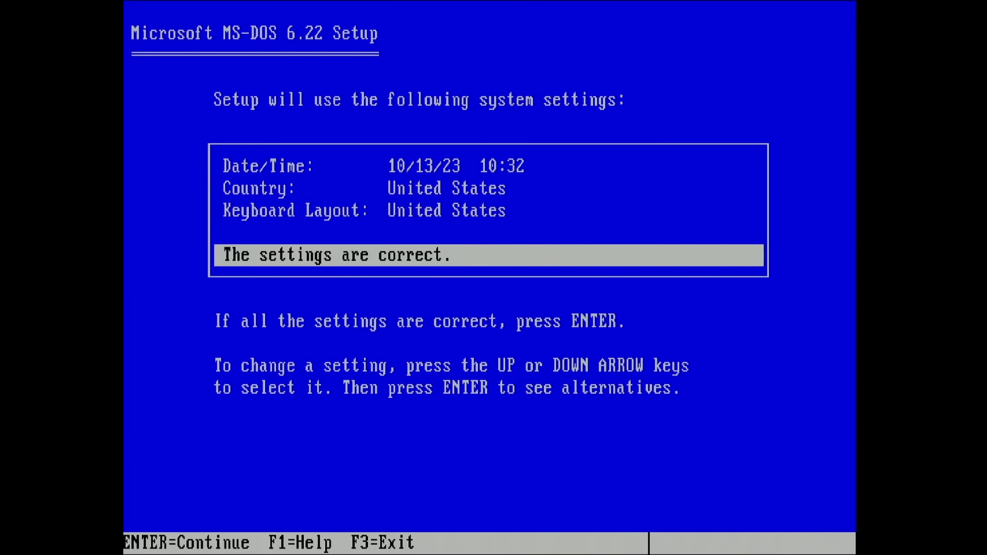
key(Return)
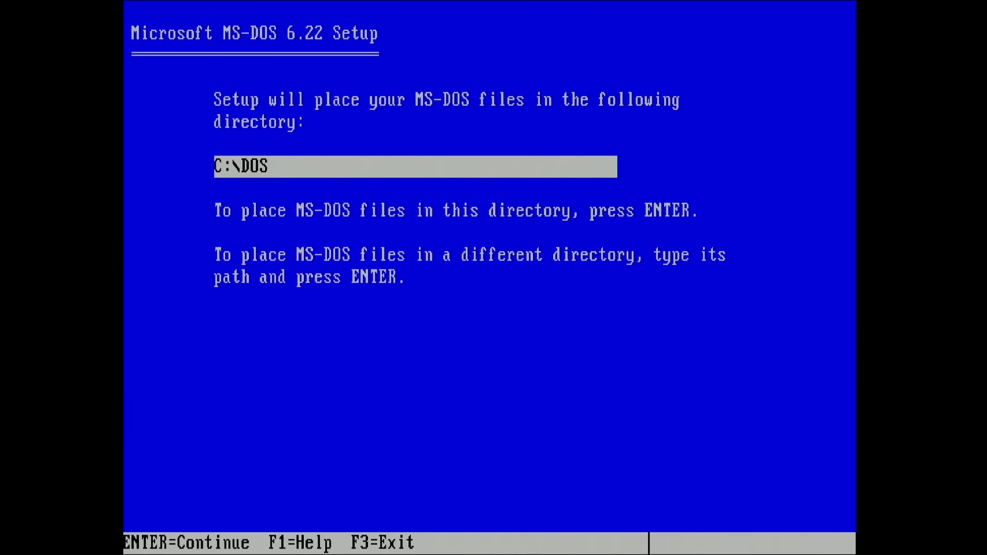
key(Return)
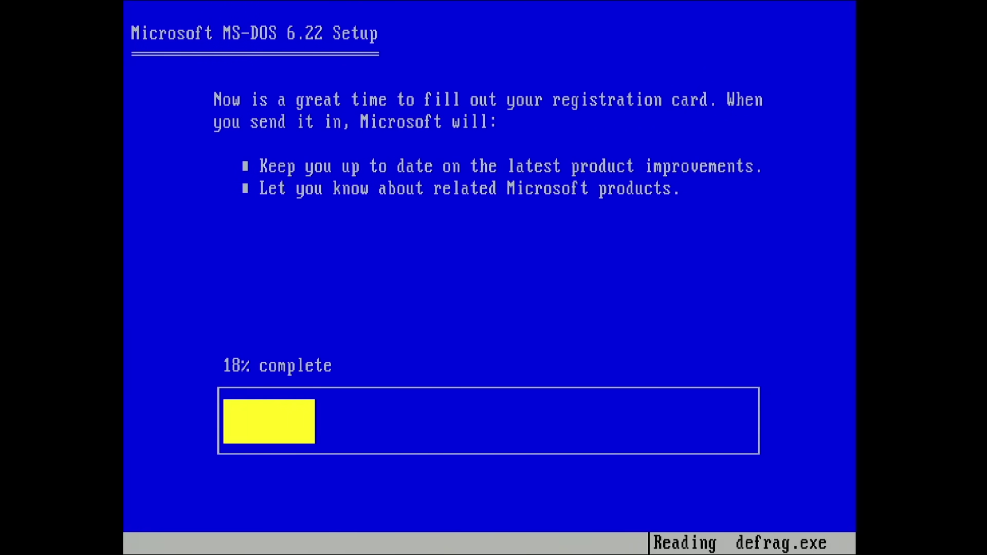
key(Return)
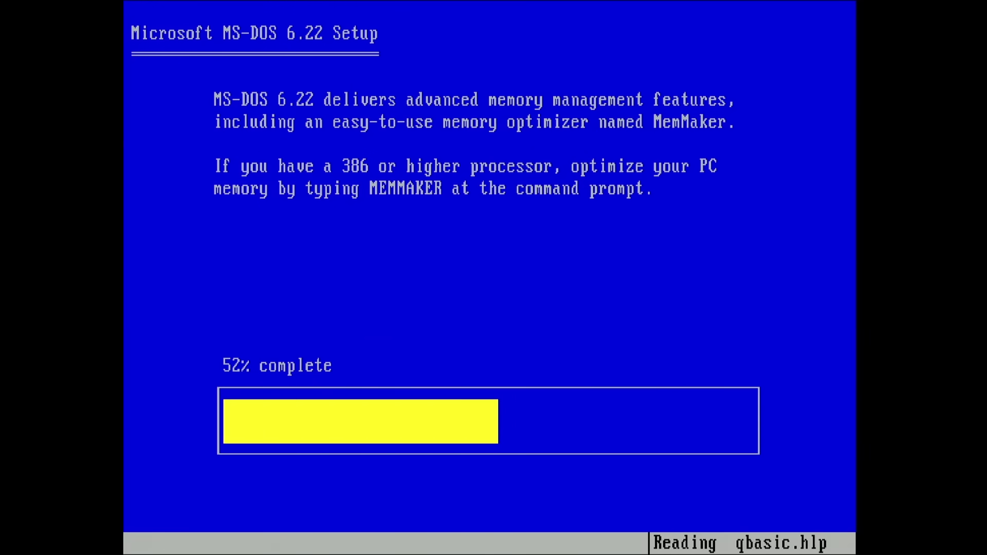
key(Return)
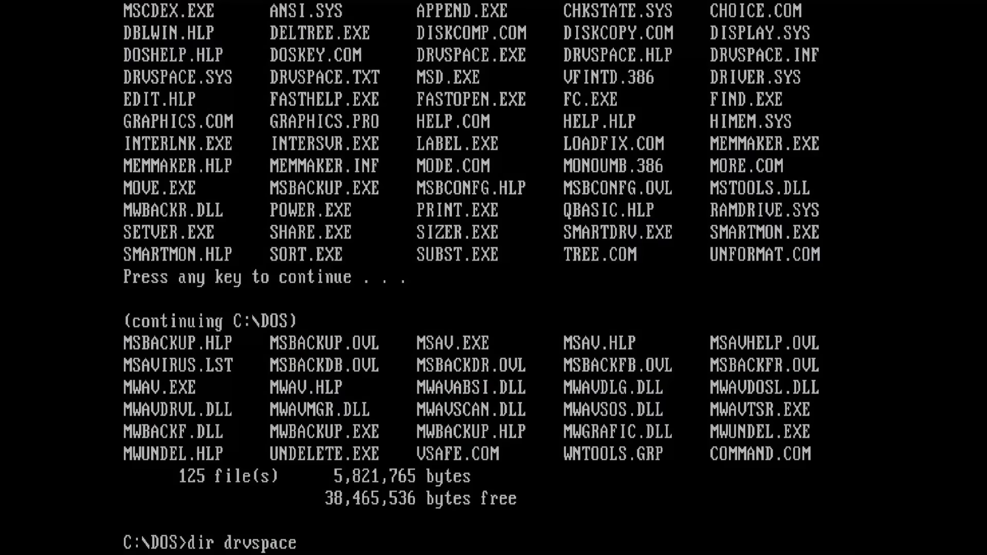
key(Return)
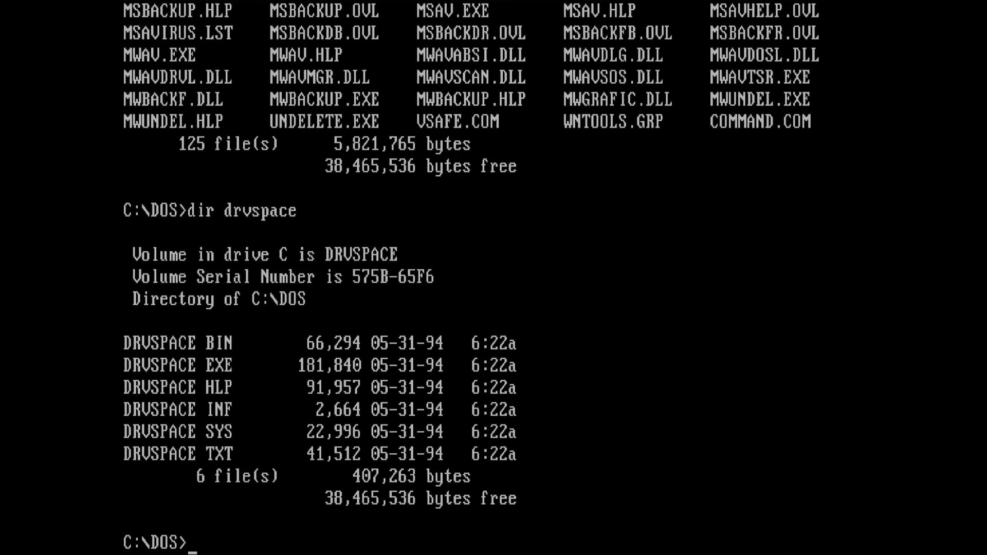
Step: Run drvspace Custom Setup to compress existing drive C, leaving 2.00 MB free on new drive H
text(drvspace)
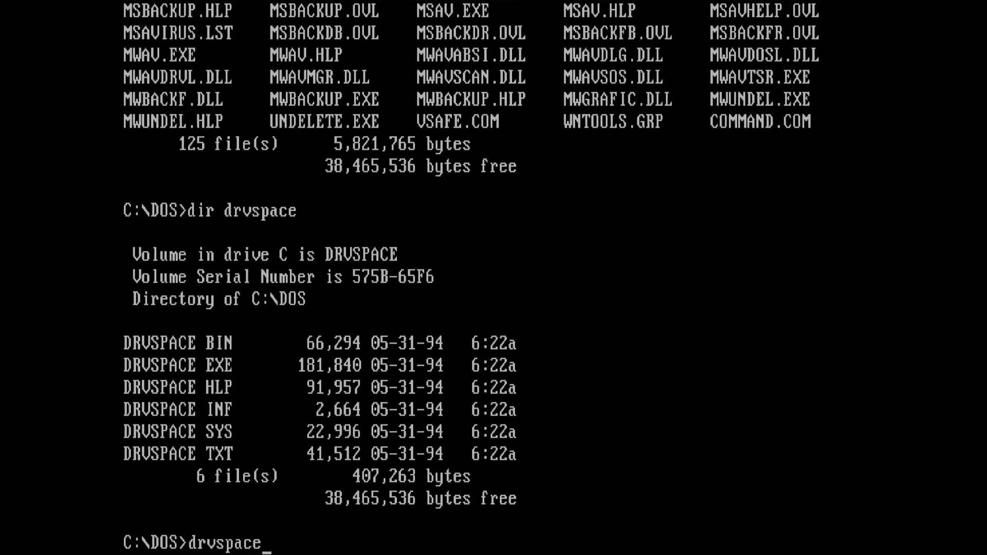
key(Return)
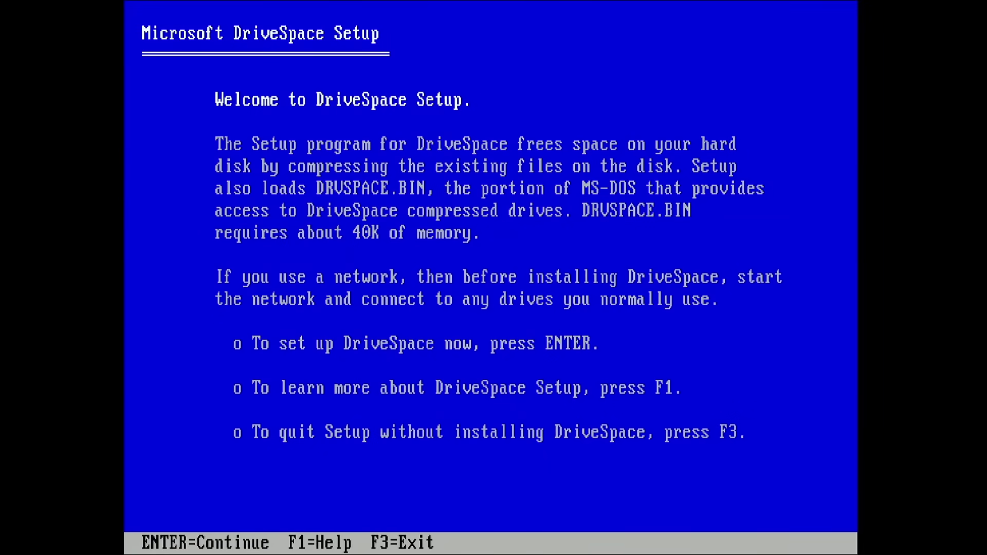
key(Return)
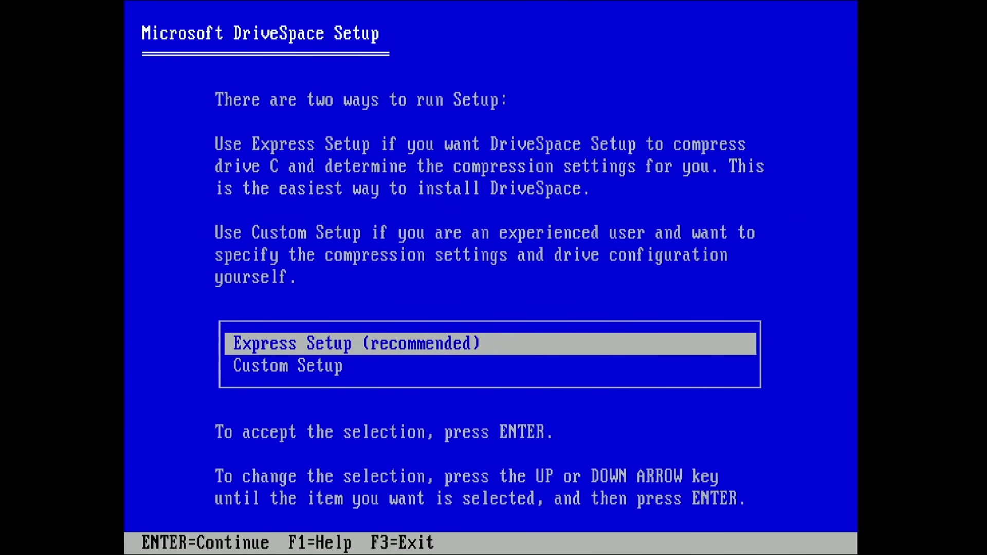
key(Down)
key(Return)
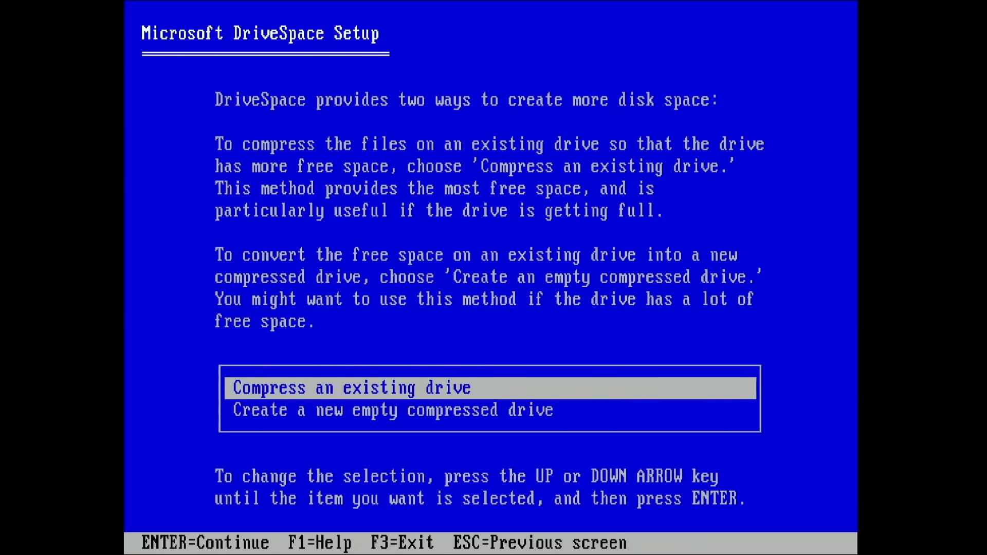
key(Return)
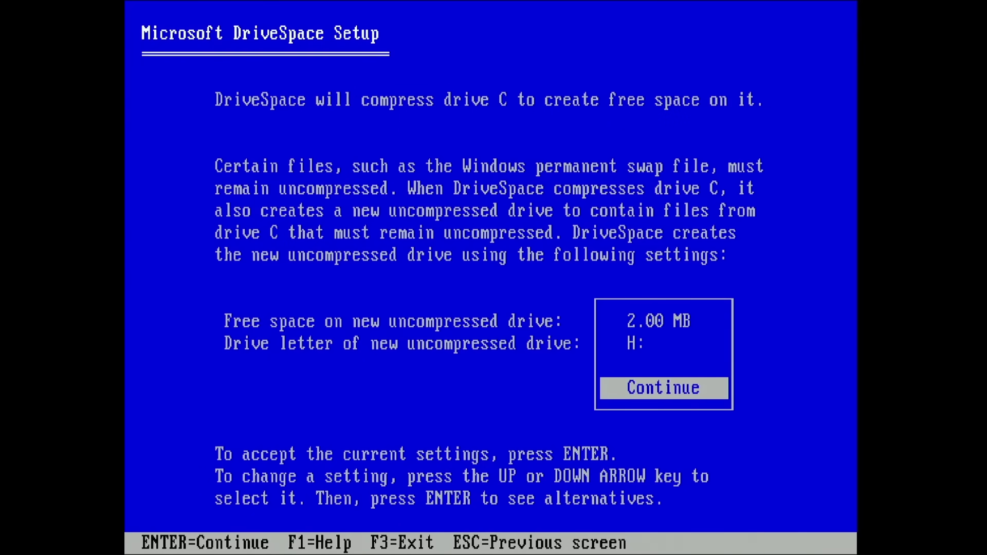
key(Return)
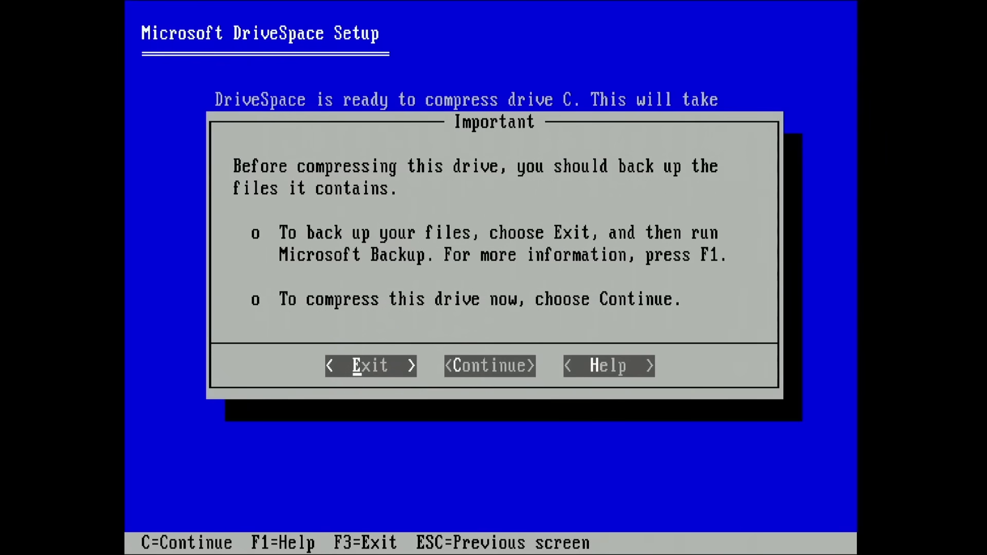
Step: Compress drive C without a backup, reaching 70.9 MB free at 1.5 to 1, then restart
key(Tab)
key(Return)
key(c)
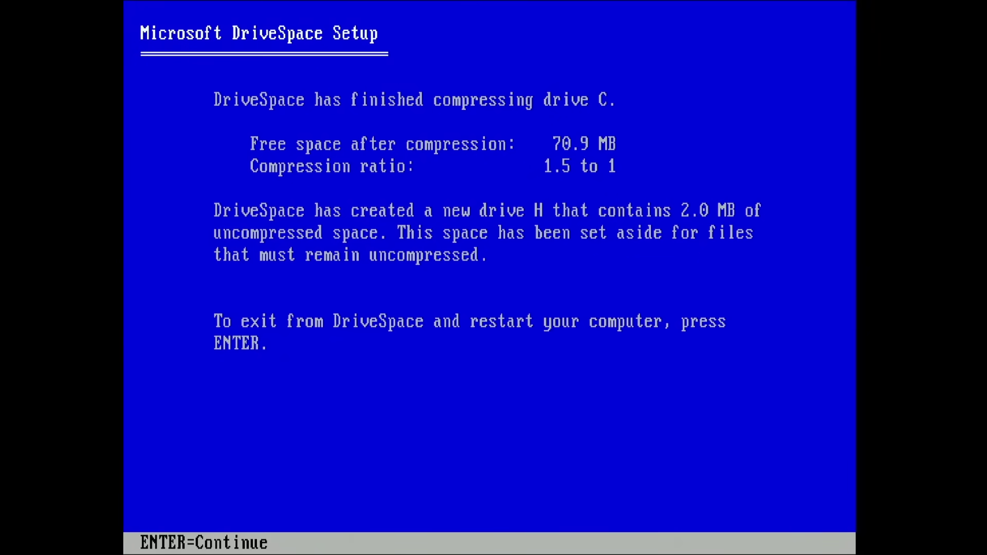
key(Return)
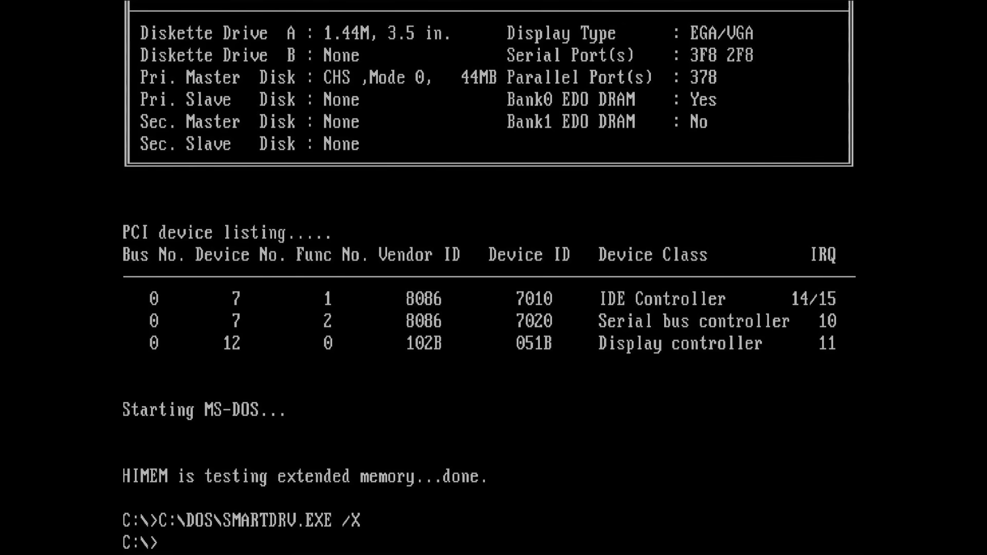
Step: List the current drive's files with dir
text(dir)
key(Return)
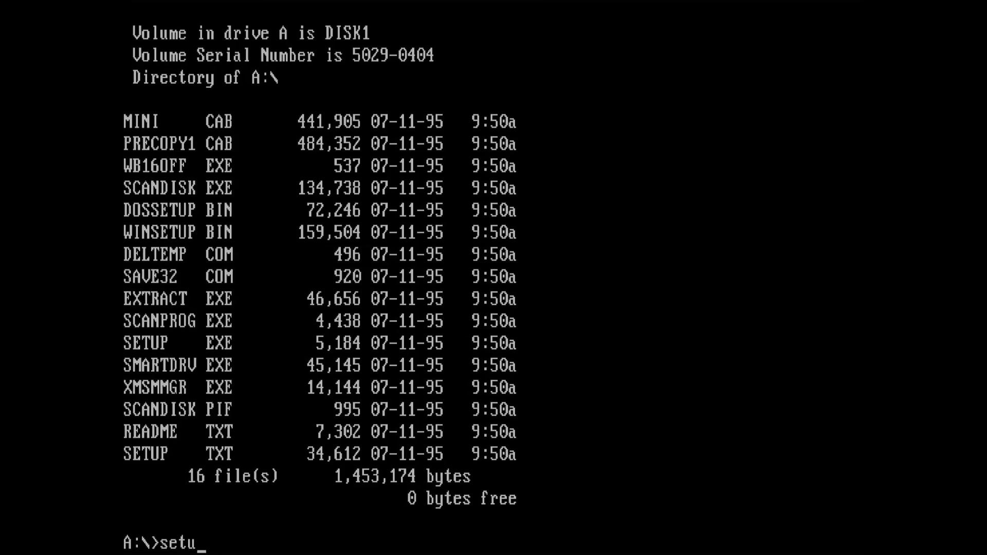
Step: Run Windows 95 Setup, leaving Accessibility Options out and reviewing the Accessories component
text(p)
key(Return)
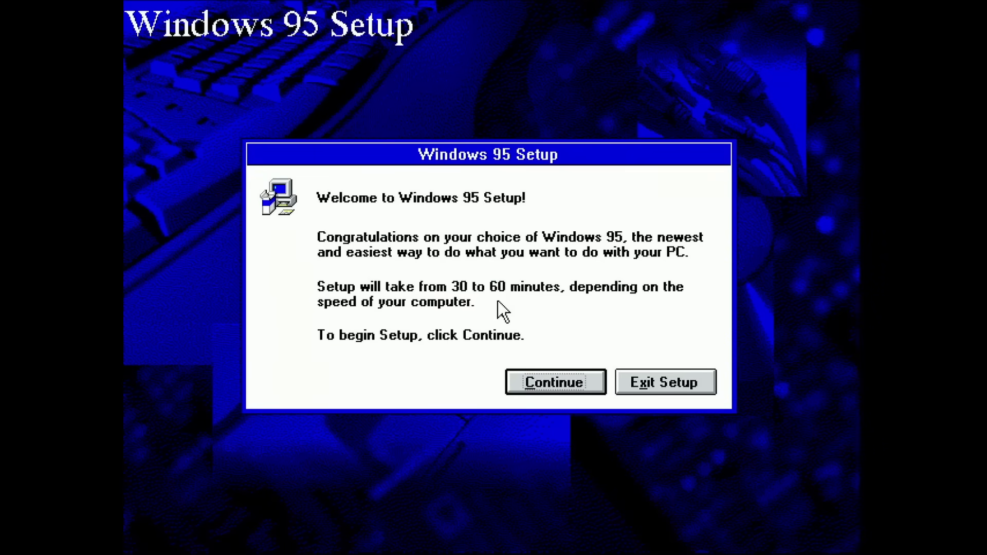
click(577, 391)
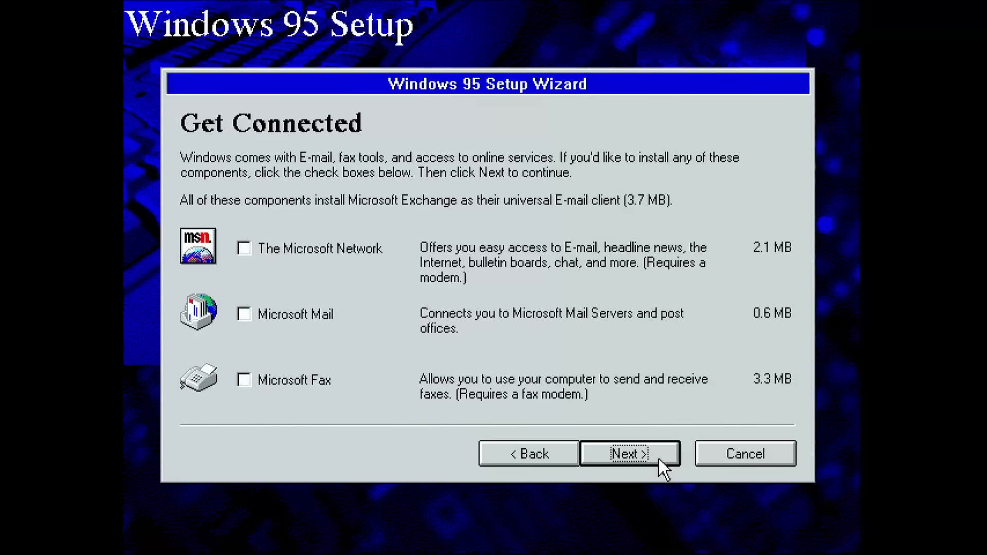
click(657, 458)
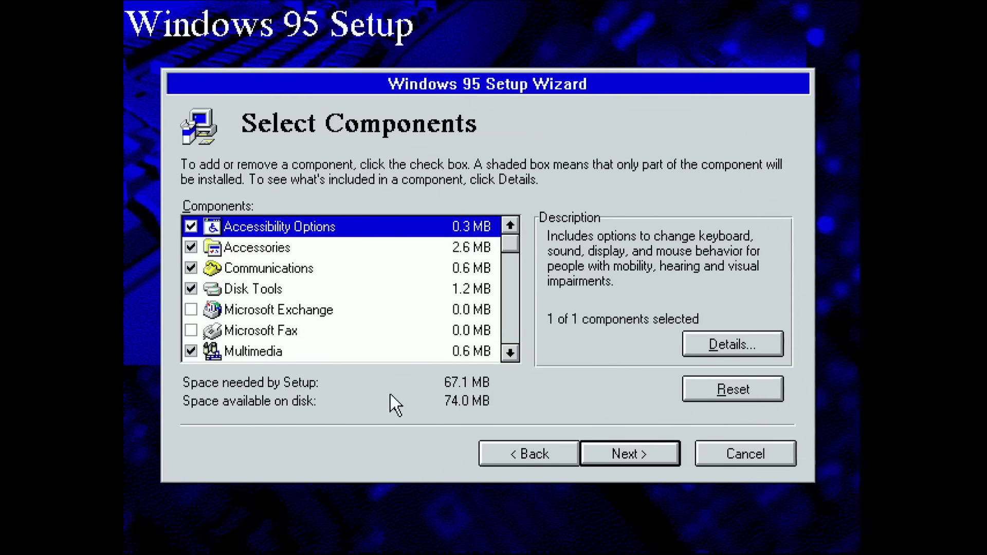
click(191, 227)
click(208, 250)
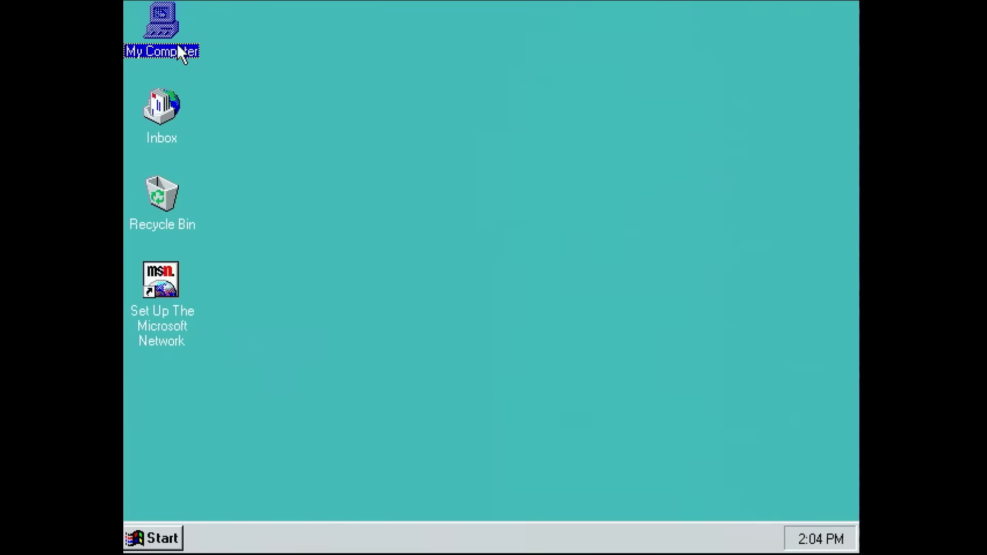
Step: Open My Computer, move it up and right, and enlarge it to show Drvspace (C:) and H:
double_click(178, 46)
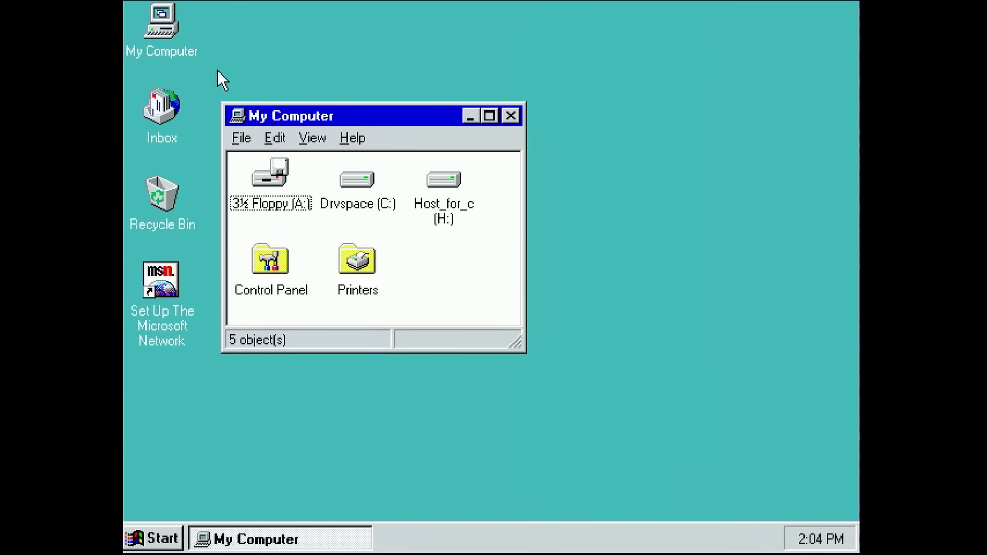
drag(377, 115, 540, 91)
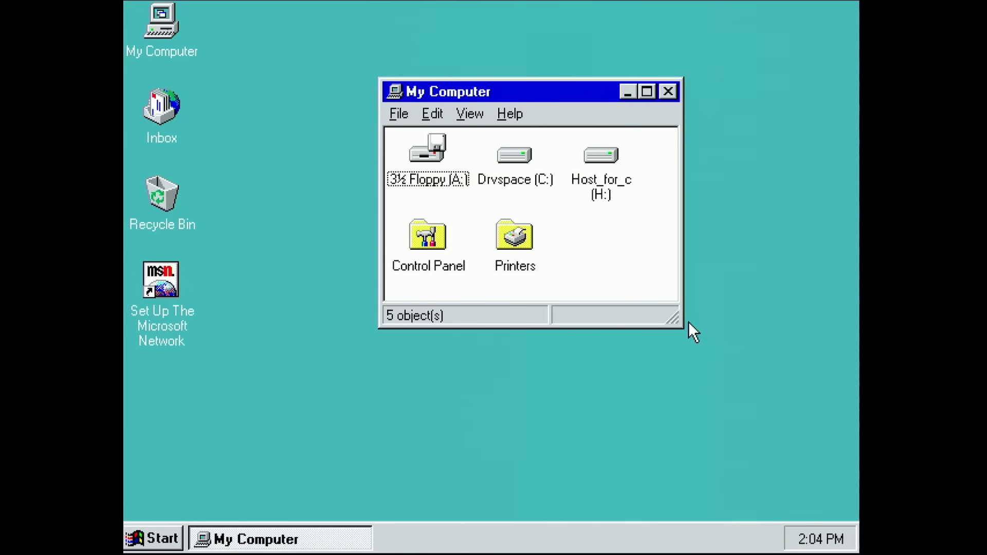
drag(678, 323, 771, 381)
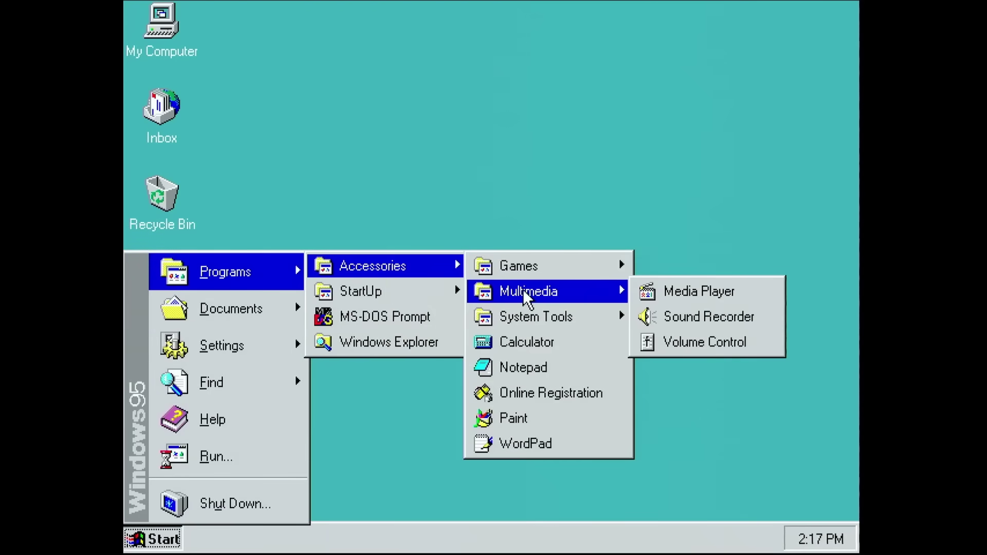
mouse_move(560, 318)
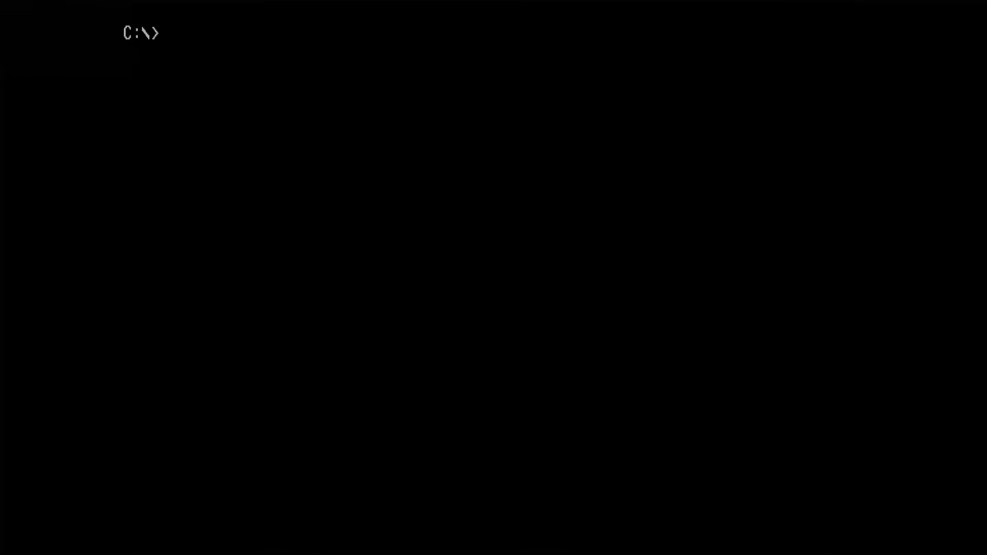
Step: Check the MS-DOS version with ver, then install Plus! with DriveSpace 3 and Visual Enhancements
text(ver)
key(Return)
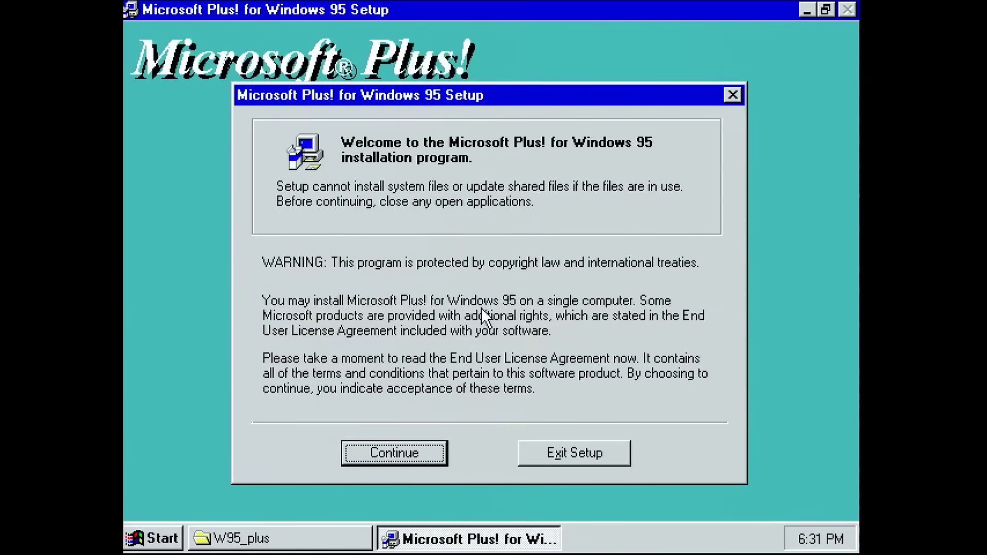
click(433, 449)
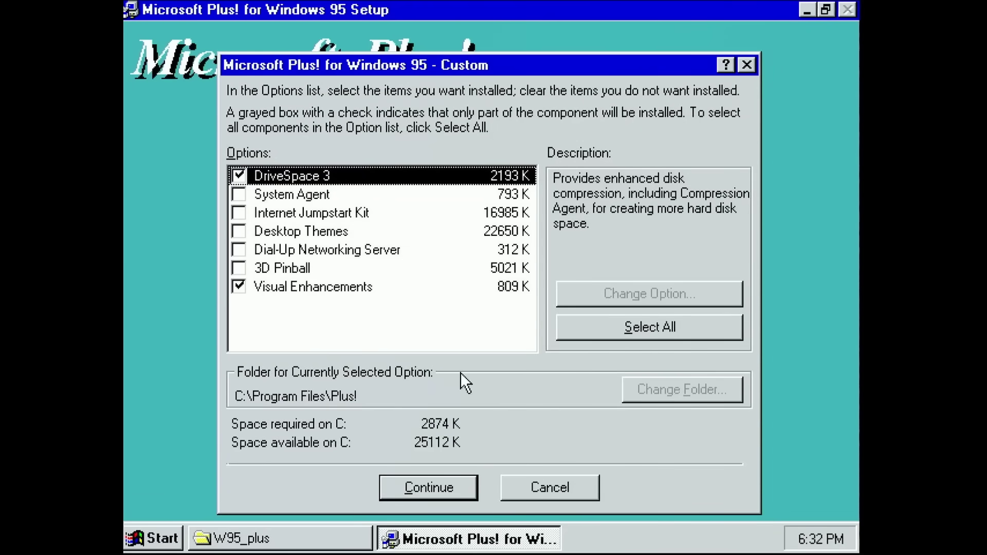
click(442, 486)
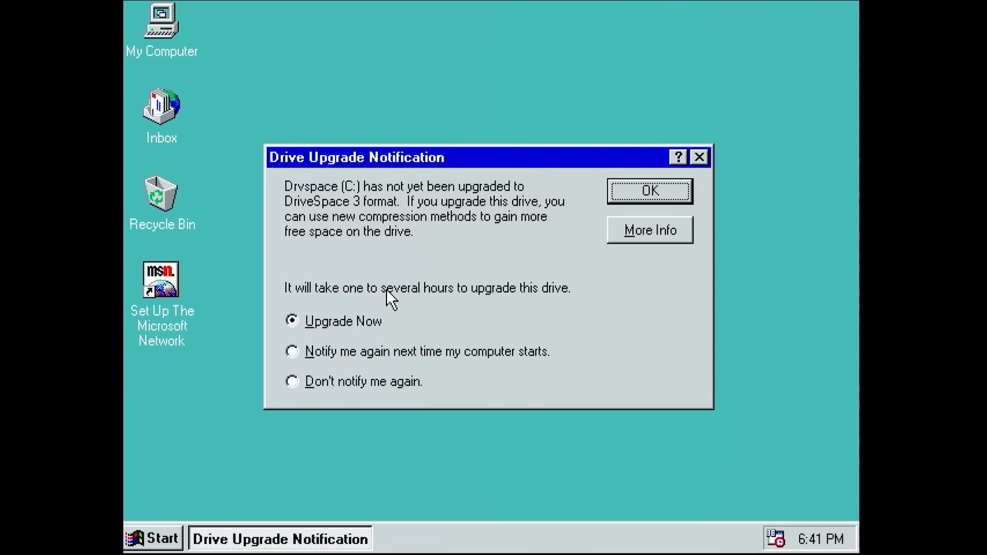
Step: Upgrade compressed drive C to DriveSpace 3 without a backup, then close its properties
click(656, 196)
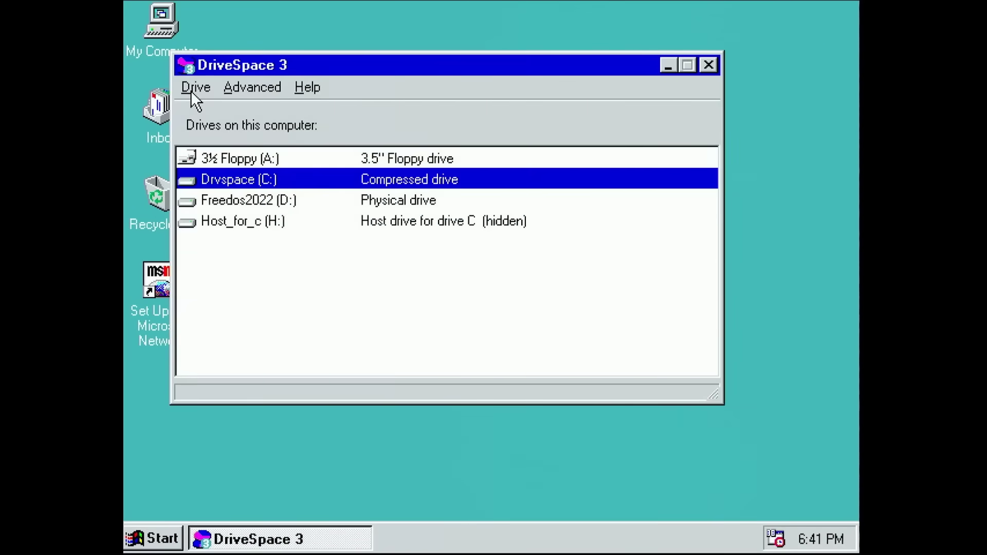
click(193, 88)
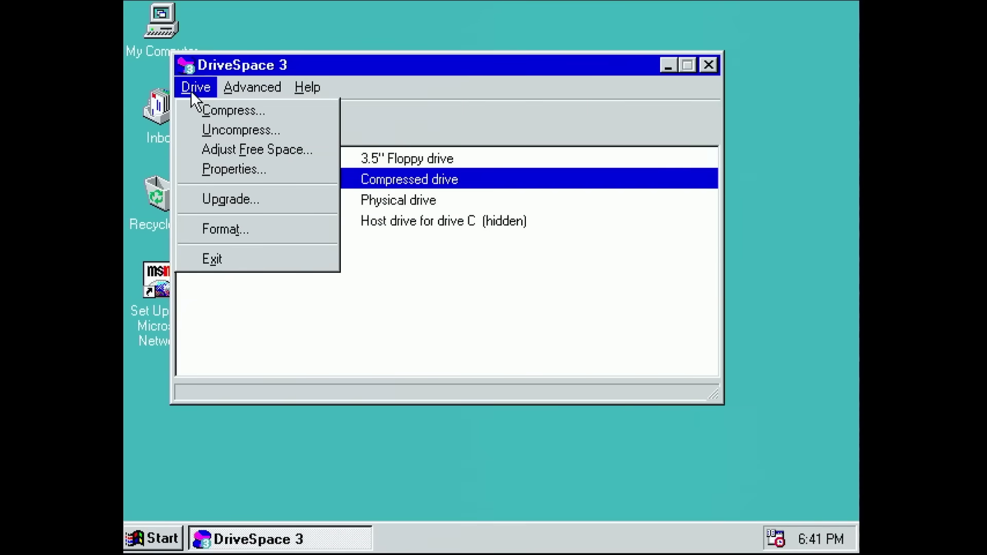
click(230, 199)
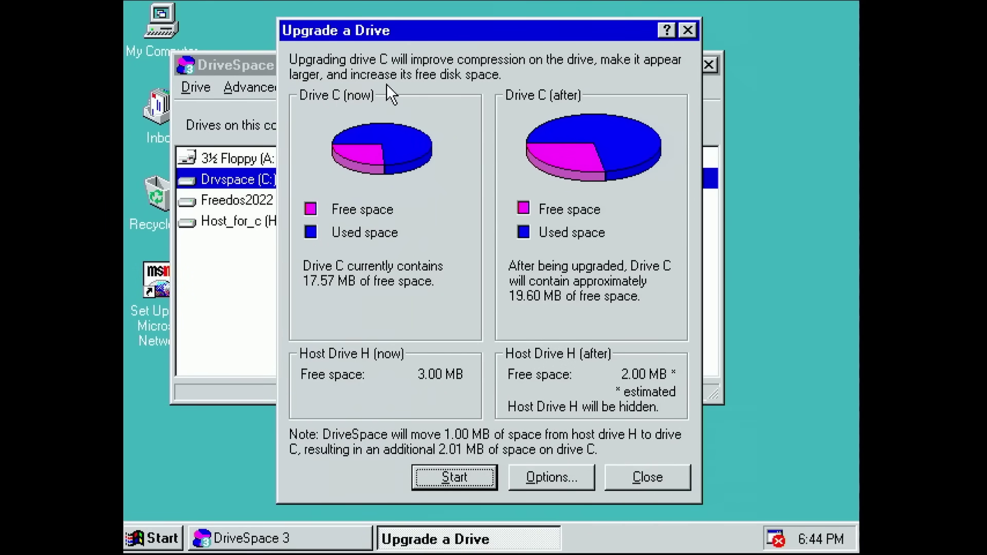
click(437, 477)
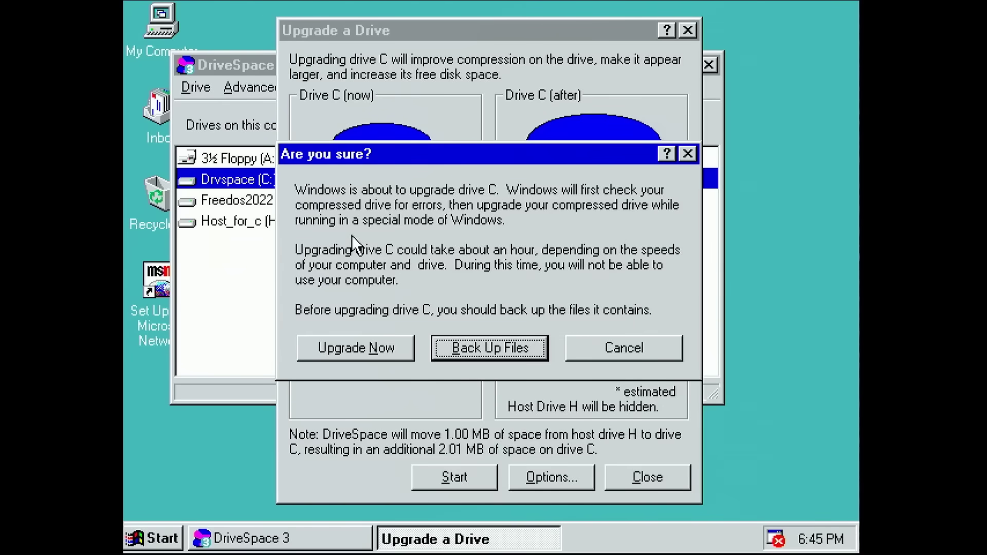
click(356, 355)
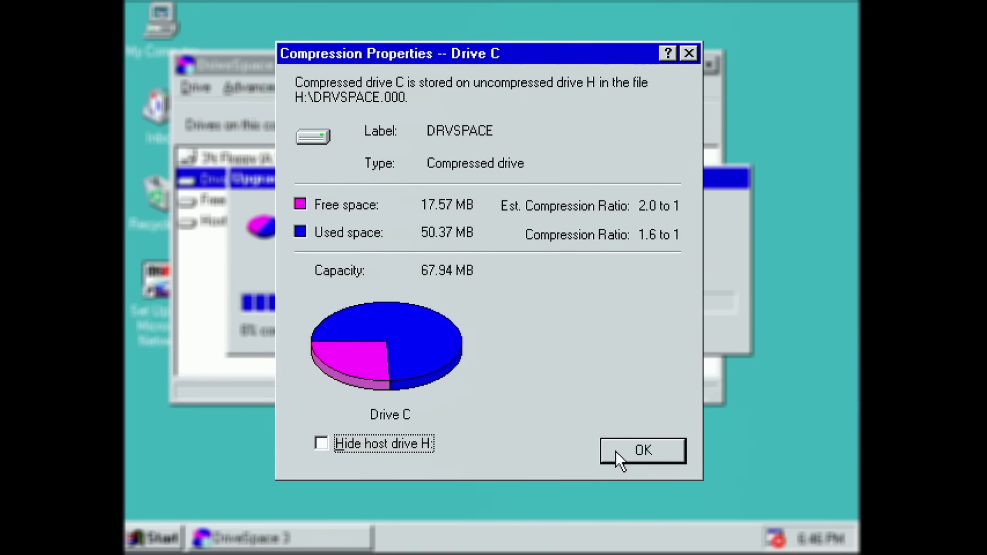
click(615, 452)
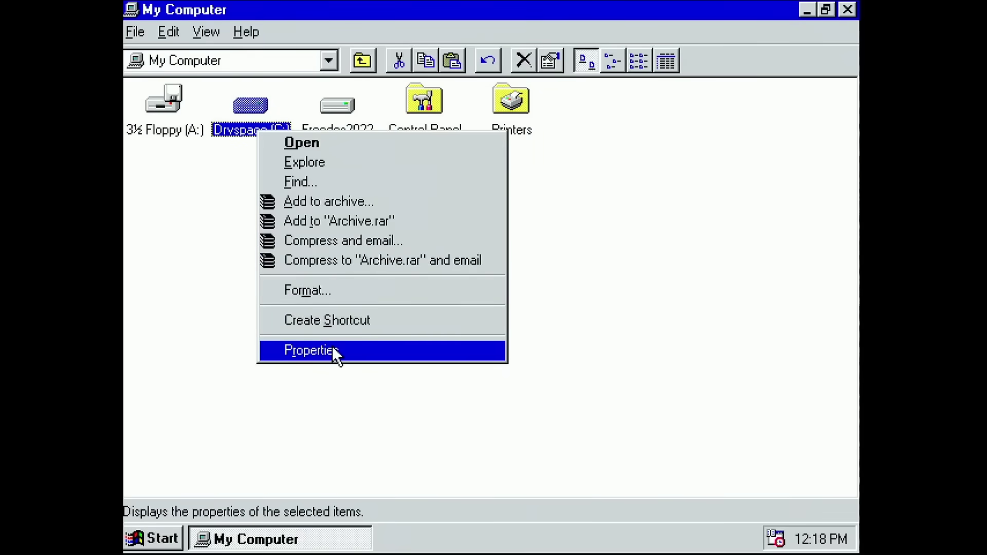
Step: Open the properties of Drvspace (C:)
click(334, 350)
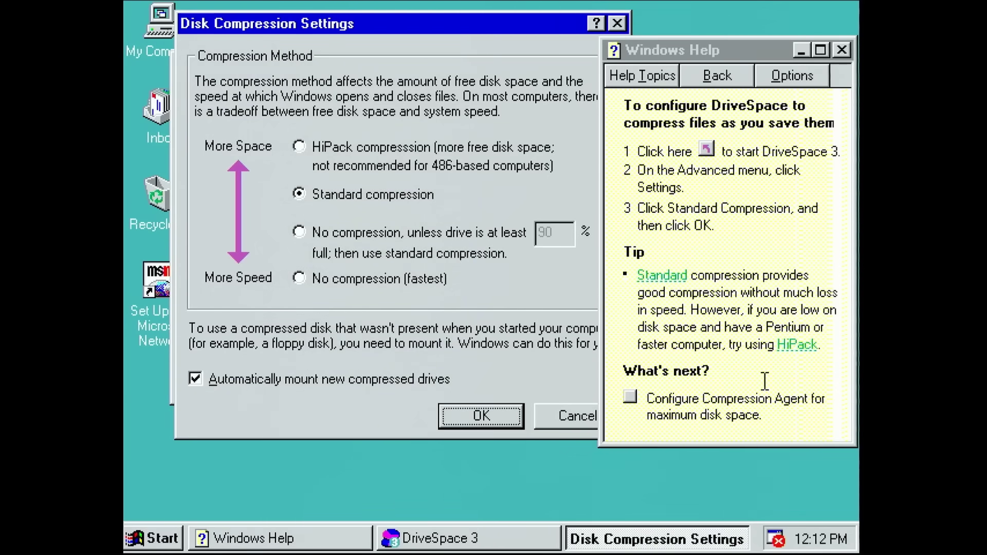
Step: Show the HiPack compression definition in DriveSpace 3 Help
click(787, 353)
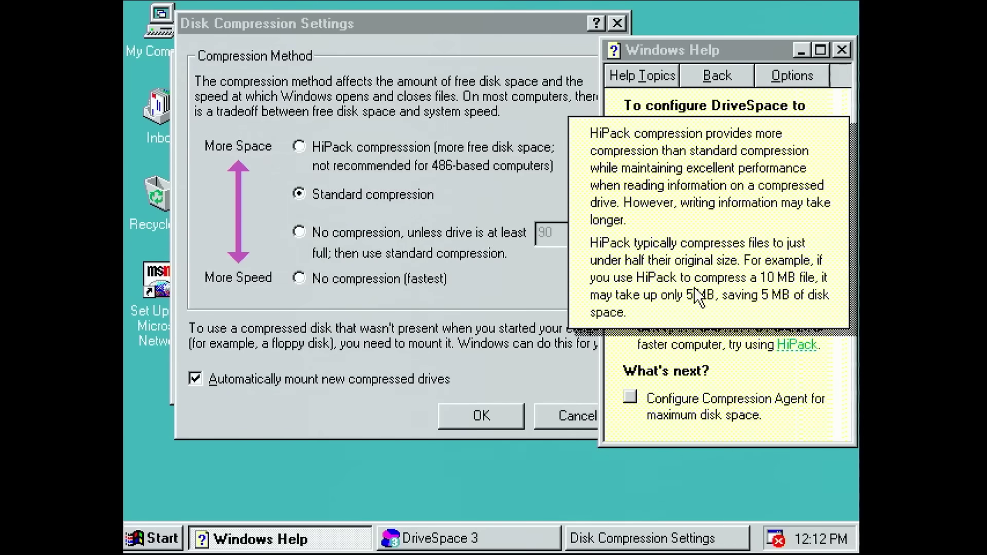